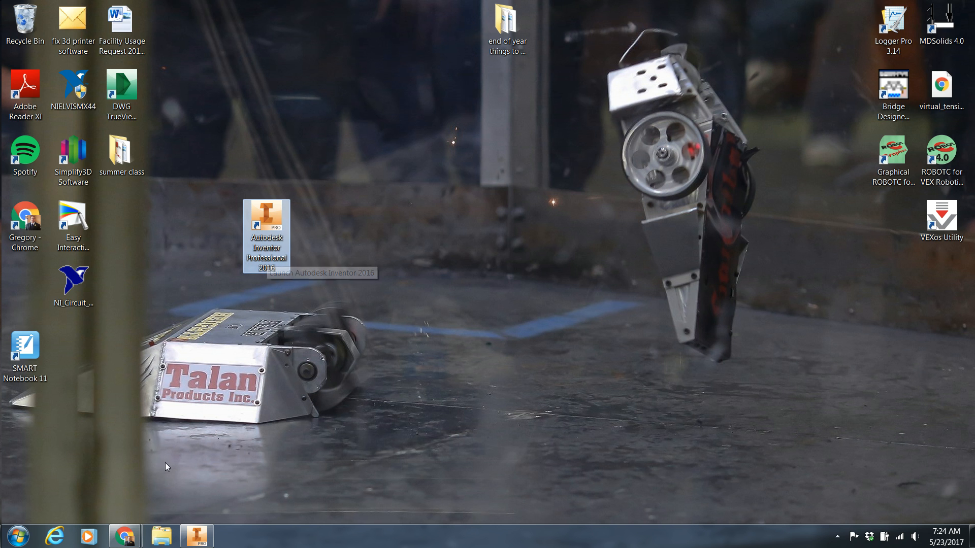
- Switch to Autodesk Inventor, close the My Home page, and create a new part from the Standard.ipt template in a maximized window
{"action": "left_click", "coordinate": [195, 543]}
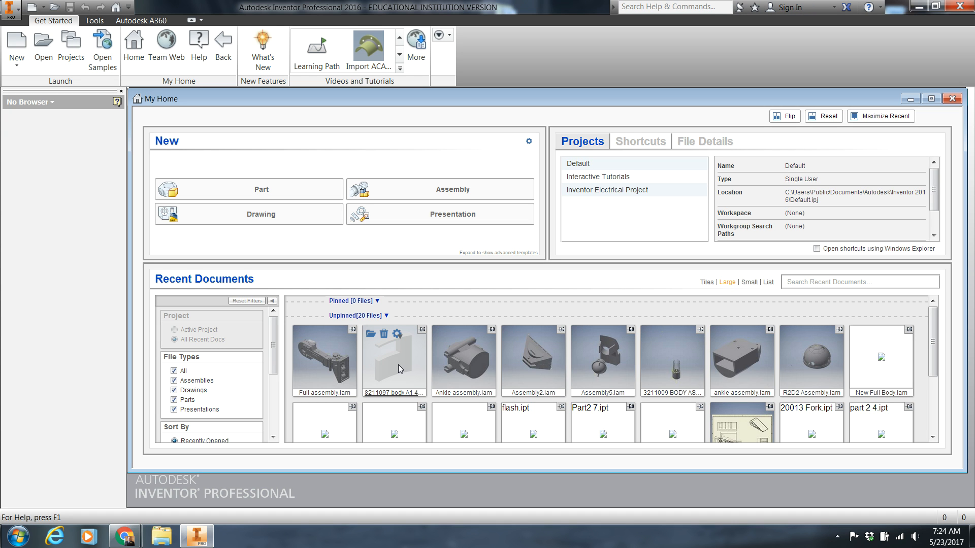
{"action": "left_click", "coordinate": [952, 99]}
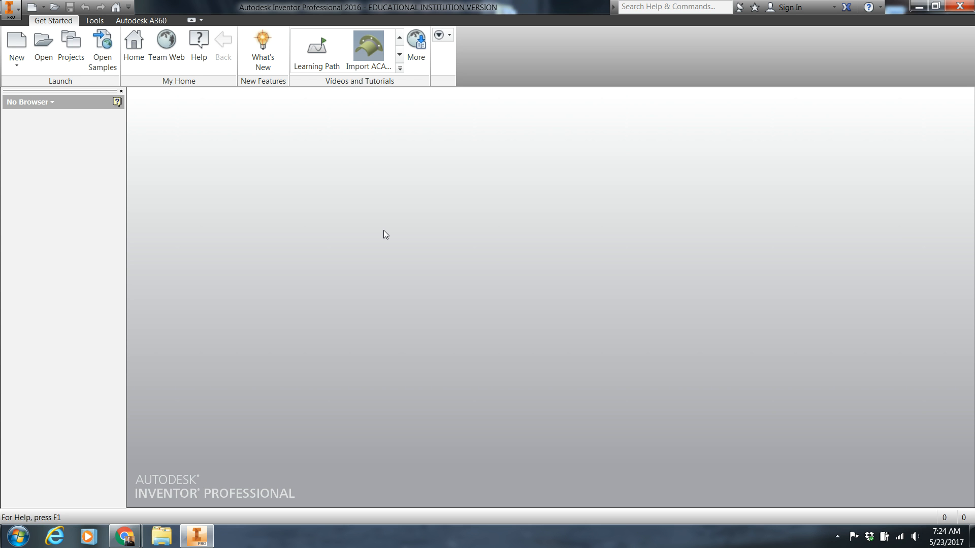
{"action": "left_click", "coordinate": [20, 51]}
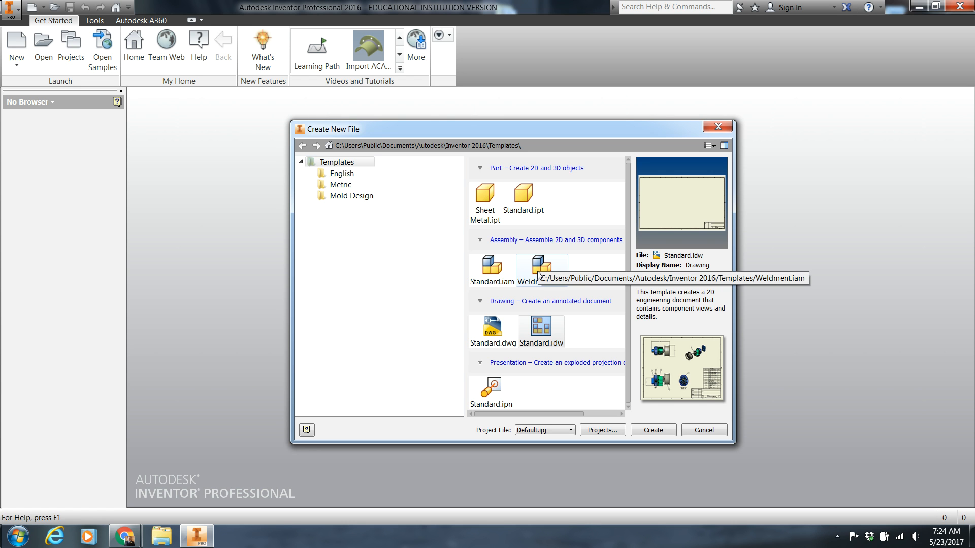
{"action": "left_click", "coordinate": [537, 325]}
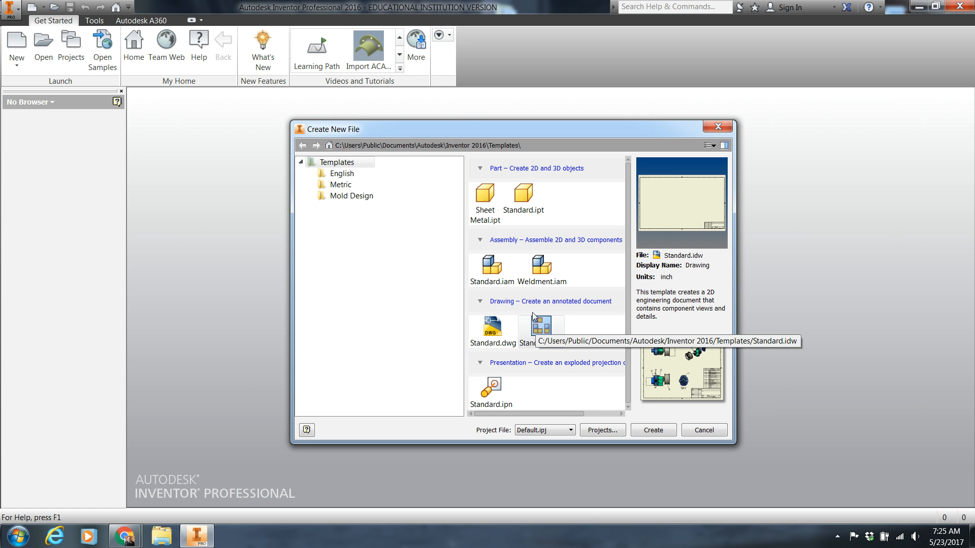
{"action": "double_click", "coordinate": [528, 204]}
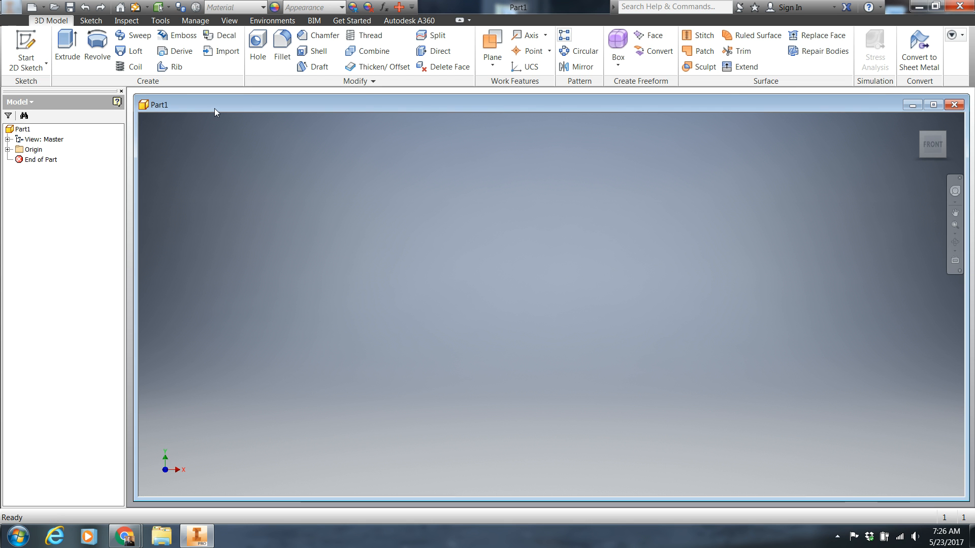
{"action": "left_click", "coordinate": [929, 107]}
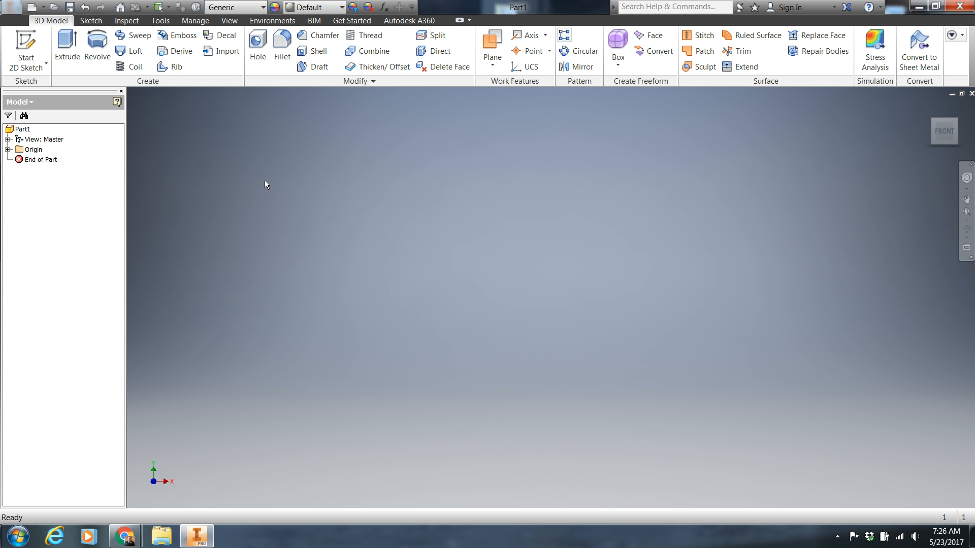
- Create a new 2D sketch on the YZ plane
{"action": "left_click", "coordinate": [19, 67]}
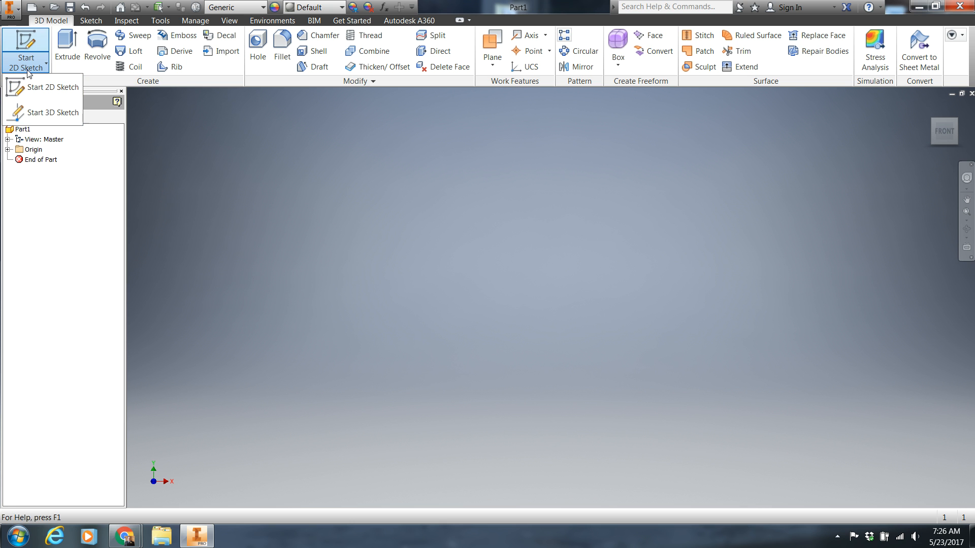
{"action": "left_click", "coordinate": [30, 63]}
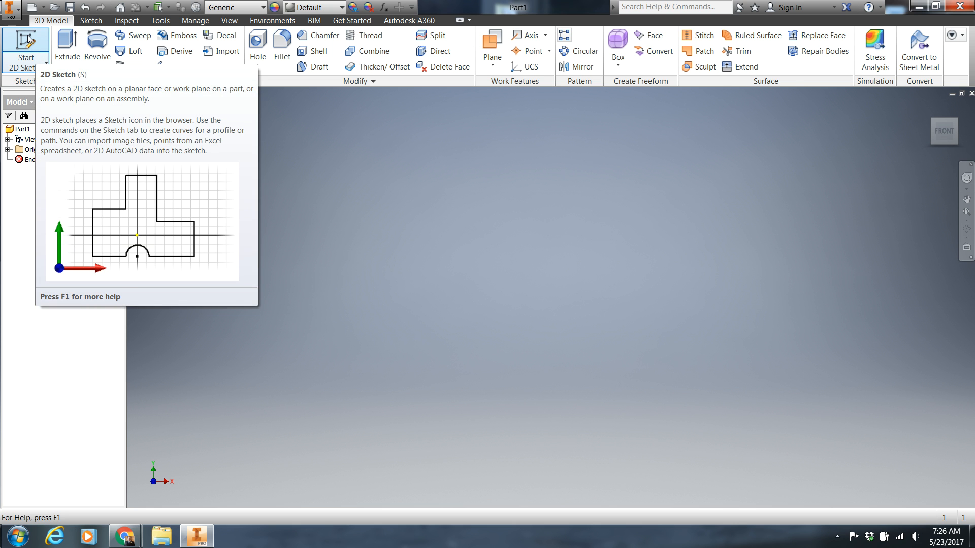
{"action": "left_click", "coordinate": [29, 40]}
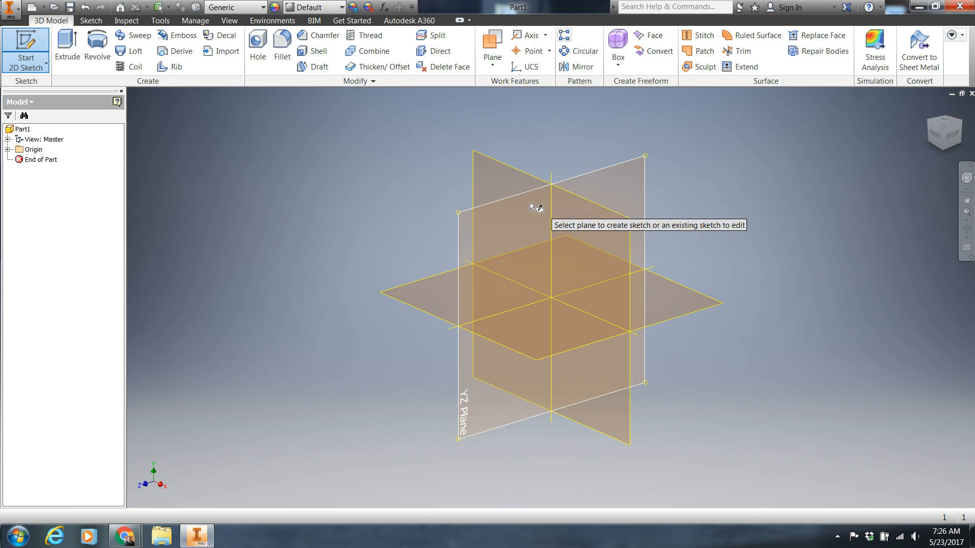
{"action": "left_click", "coordinate": [504, 211]}
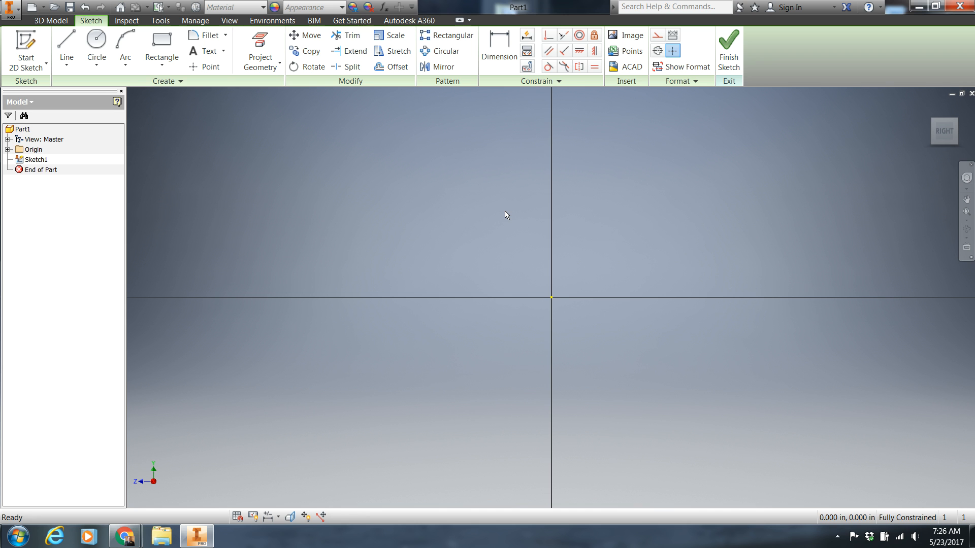
- Draw the rectangle's bottom line from the origin, 3 in long at 90 degrees to the vertical axis
{"action": "left_click", "coordinate": [65, 39]}
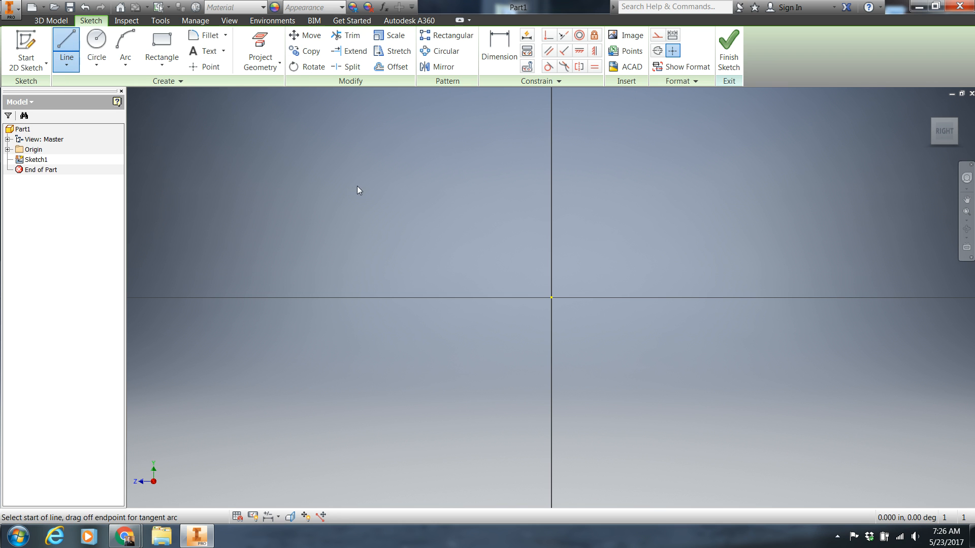
{"action": "left_click", "coordinate": [550, 297]}
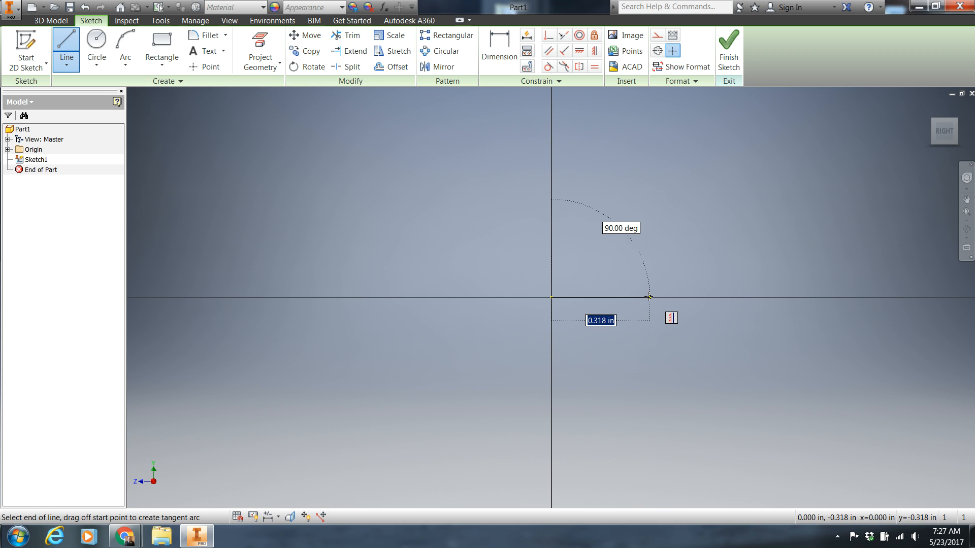
{"action": "type", "text": "3"}
{"action": "key", "text": "Tab"}
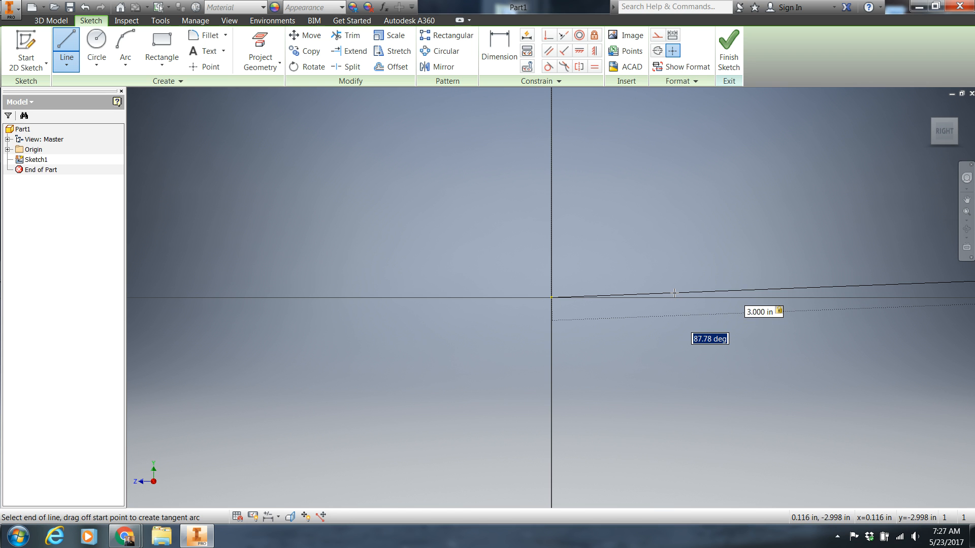
{"action": "type", "text": "90"}
{"action": "key", "text": "Return"}
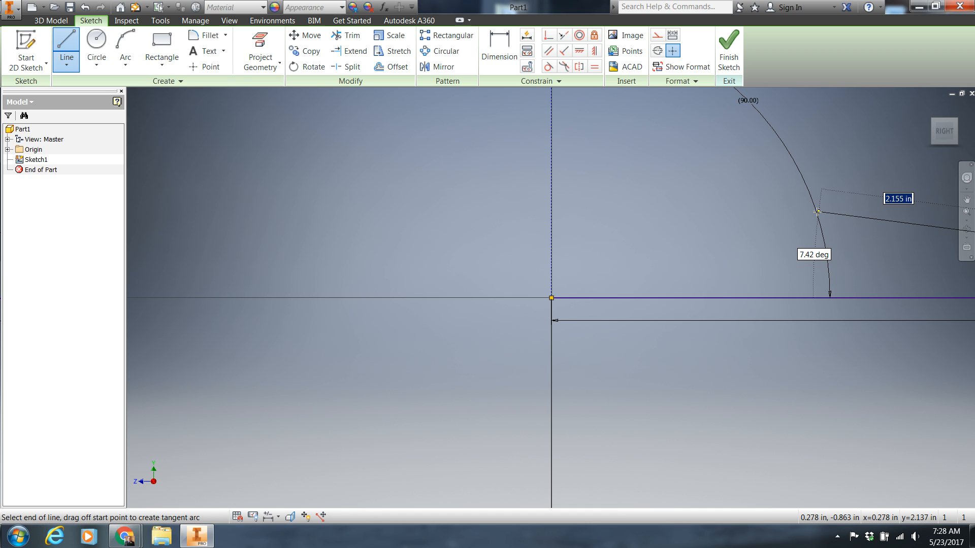
- Add the rectangle's first upright side from the end of the bottom line, 1 in long at 90 degrees
{"action": "middle_click_drag", "start_coordinate": [816, 211], "coordinate": [411, 274]}
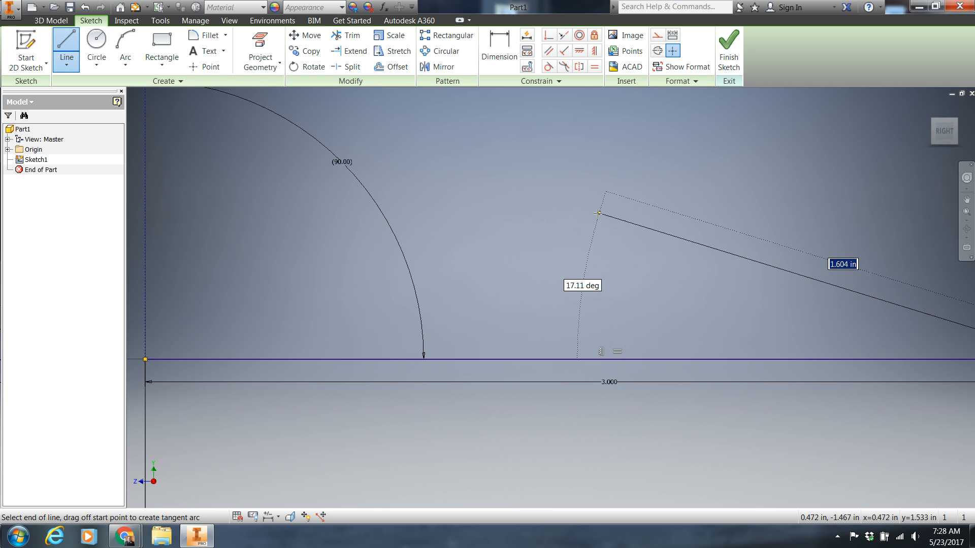
{"action": "scroll", "coordinate": [598, 213], "scroll_direction": "down", "scroll_amount": 4}
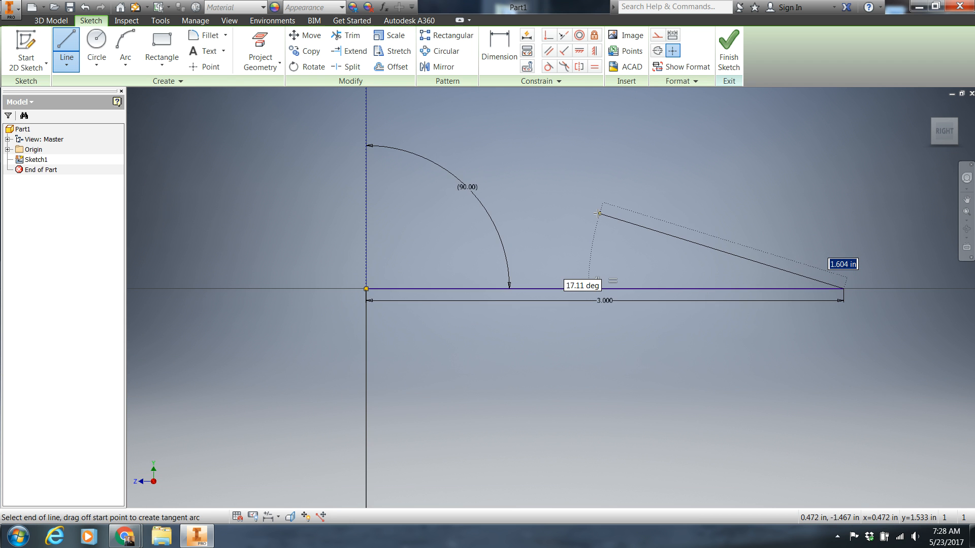
{"action": "scroll", "coordinate": [598, 213], "scroll_direction": "up", "scroll_amount": 3}
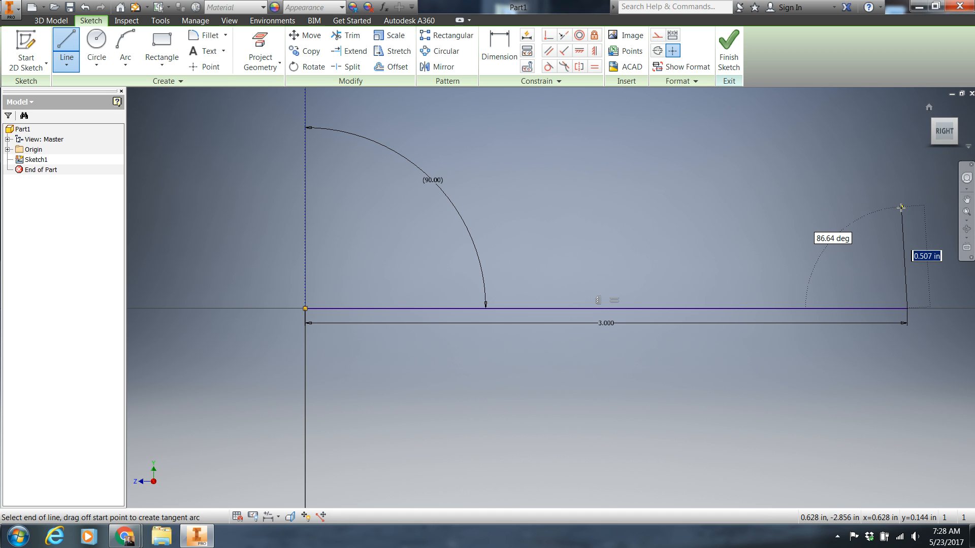
{"action": "type", "text": "1"}
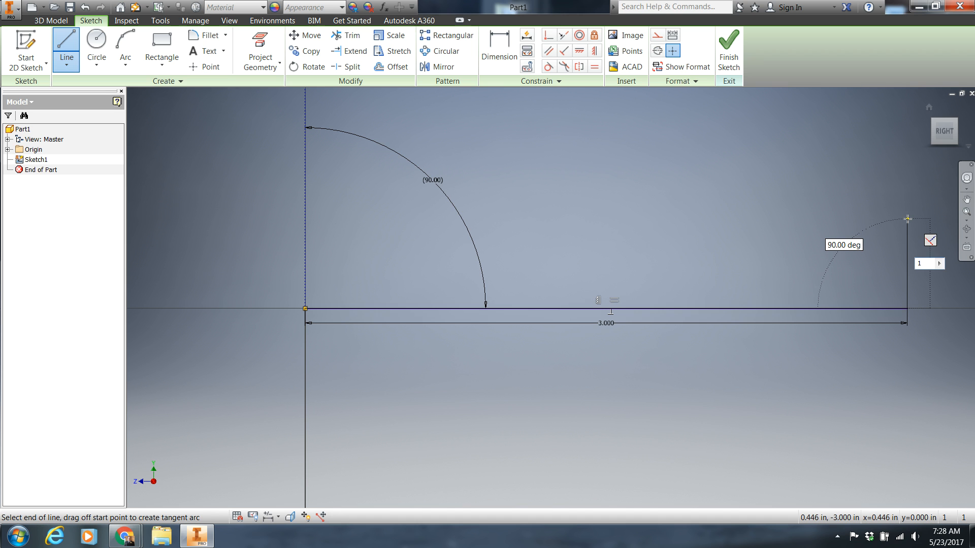
{"action": "key", "text": "Tab"}
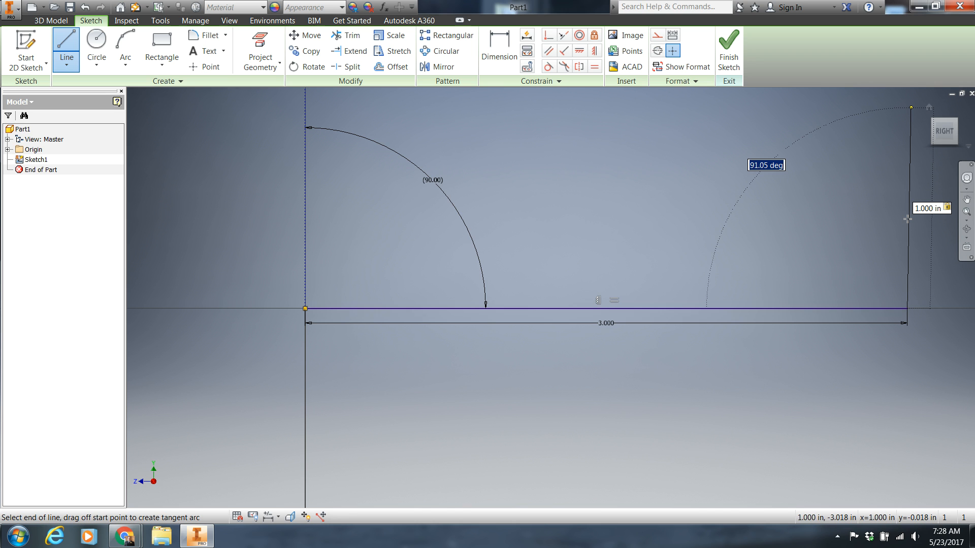
{"action": "type", "text": "90"}
{"action": "key", "text": "Return"}
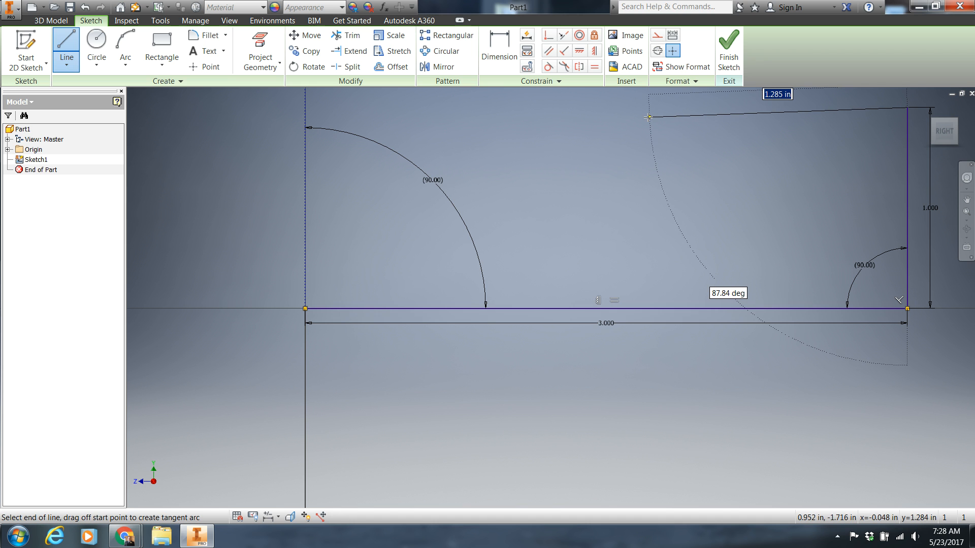
- Draw the rectangle's top line back toward the vertical axis, 3 in long at 90 degrees
{"action": "type", "text": "3"}
{"action": "key", "text": "Tab"}
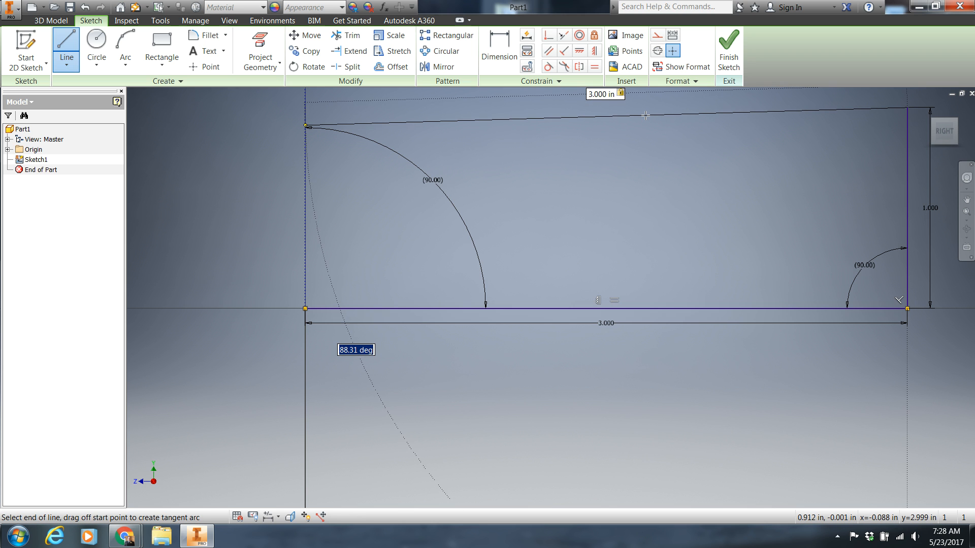
{"action": "type", "text": "90"}
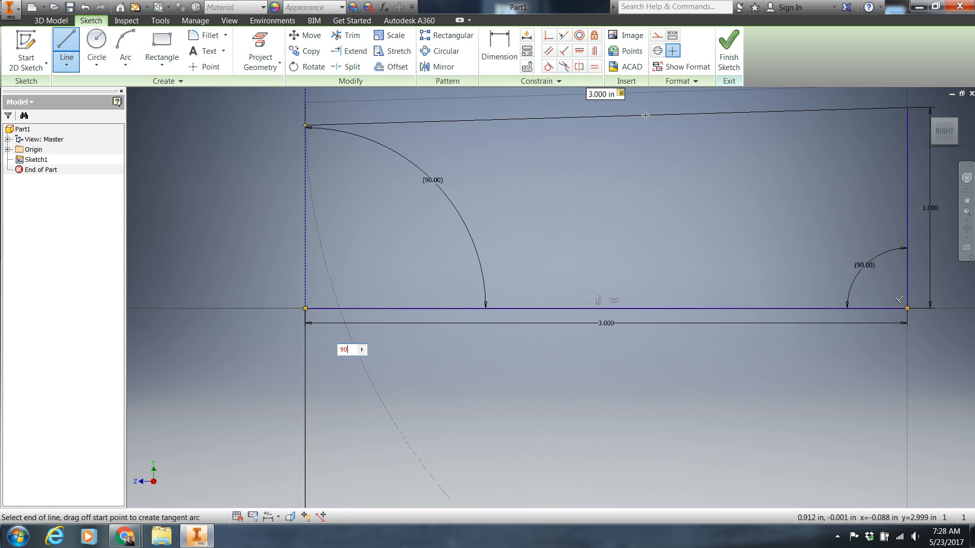
{"action": "key", "text": "Return"}
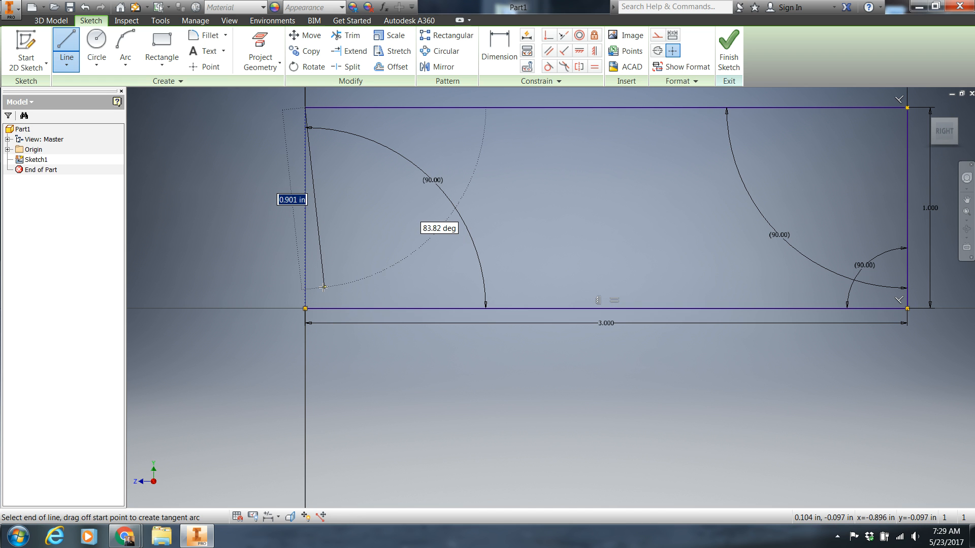
- Close the rectangle at the origin with a 1 in line at 90 degrees and end the Line command
{"action": "type", "text": "1"}
{"action": "key", "text": "Tab"}
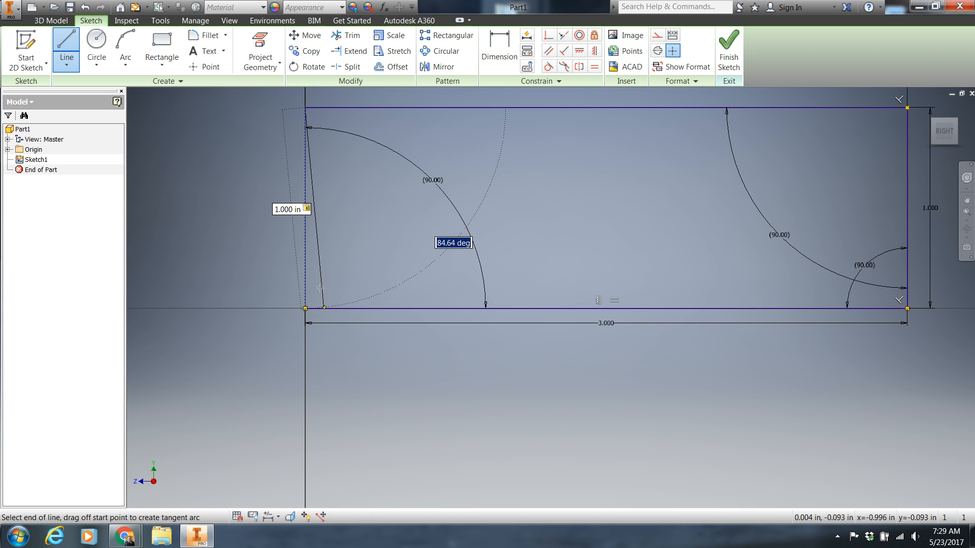
{"action": "type", "text": "90"}
{"action": "key", "text": "Tab"}
{"action": "key", "text": "Return"}
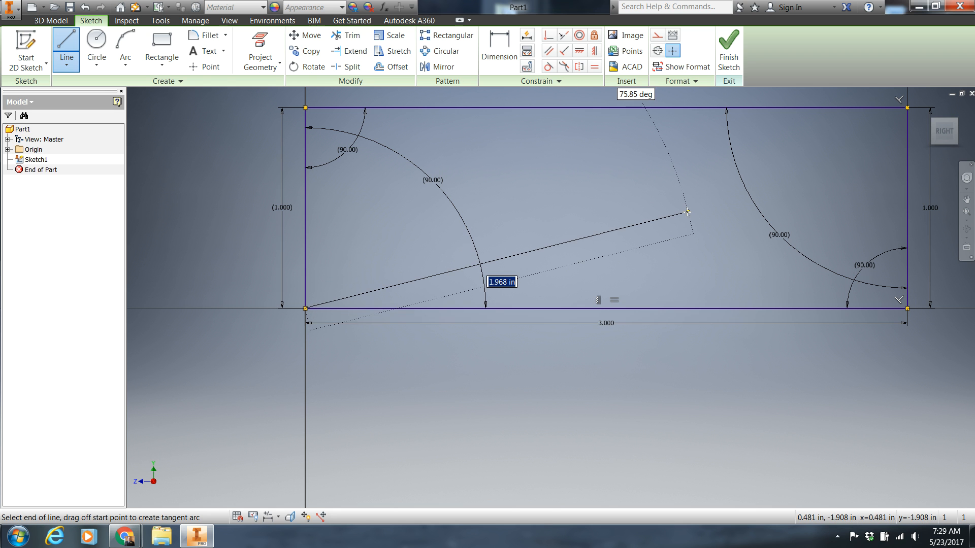
{"action": "key", "text": "Escape"}
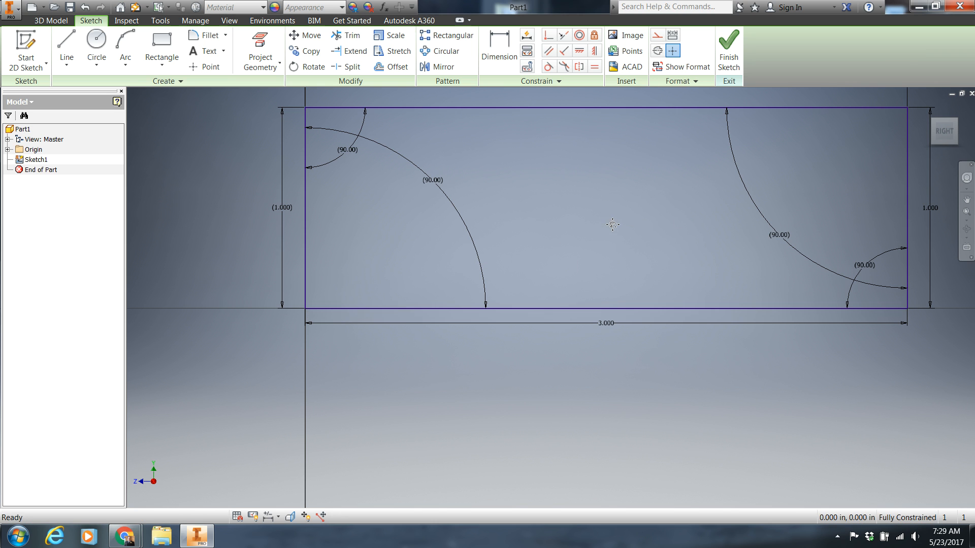
- Finish the rectangle sketch and return to 3D modeling
{"action": "mouse_move", "coordinate": [613, 228]}
{"action": "middle_mouse_down"}
{"action": "mouse_move", "coordinate": [533, 273]}
{"action": "mouse_move", "coordinate": [568, 255]}
{"action": "middle_mouse_up"}
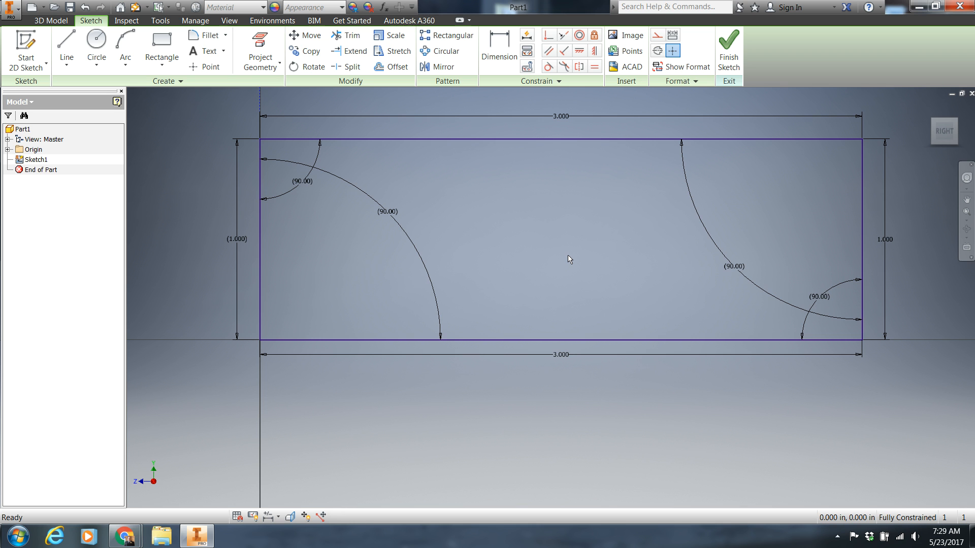
{"action": "middle_click_drag", "start_coordinate": [569, 259], "coordinate": [521, 287]}
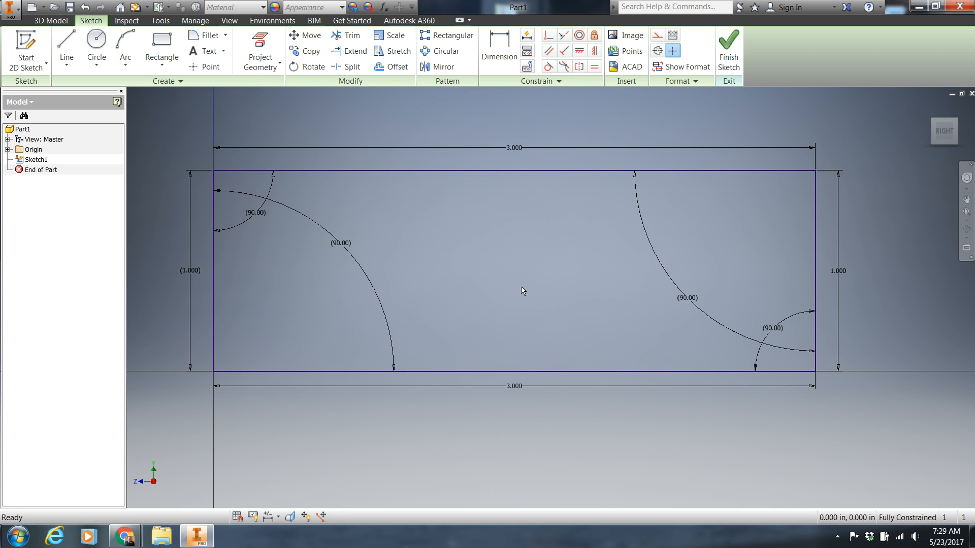
{"action": "left_click", "coordinate": [729, 58]}
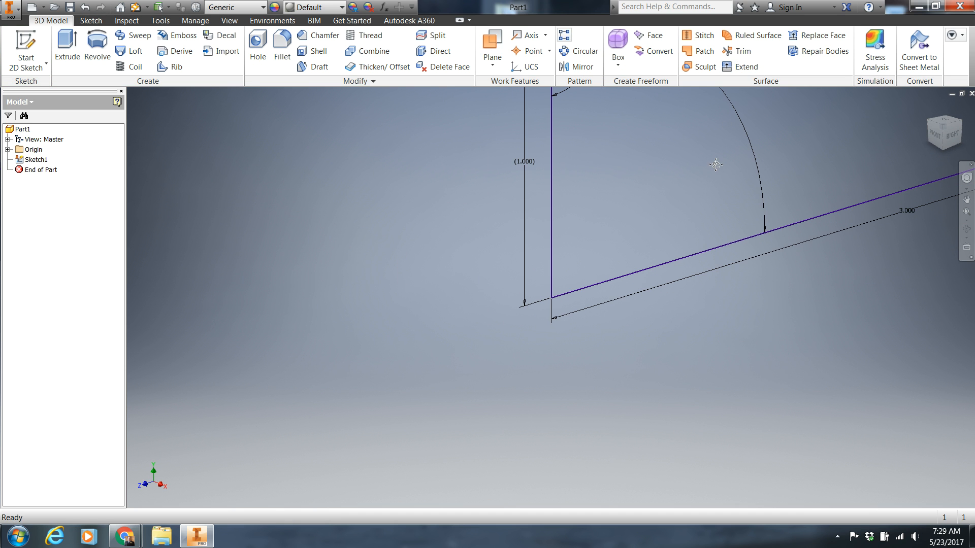
- Extrude the 3 by 1 in rectangle by a distance of 1 in in the default direction as a new solid
{"action": "mouse_move", "coordinate": [716, 165]}
{"action": "middle_mouse_down"}
{"action": "mouse_move", "coordinate": [403, 372]}
{"action": "mouse_move", "coordinate": [388, 367]}
{"action": "middle_mouse_up"}
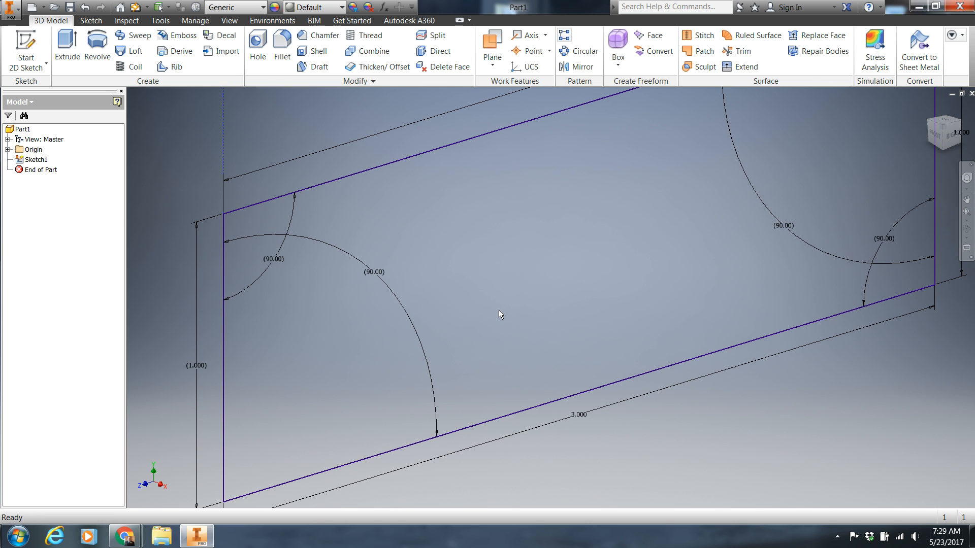
{"action": "scroll", "coordinate": [498, 310], "scroll_direction": "up", "scroll_amount": 4}
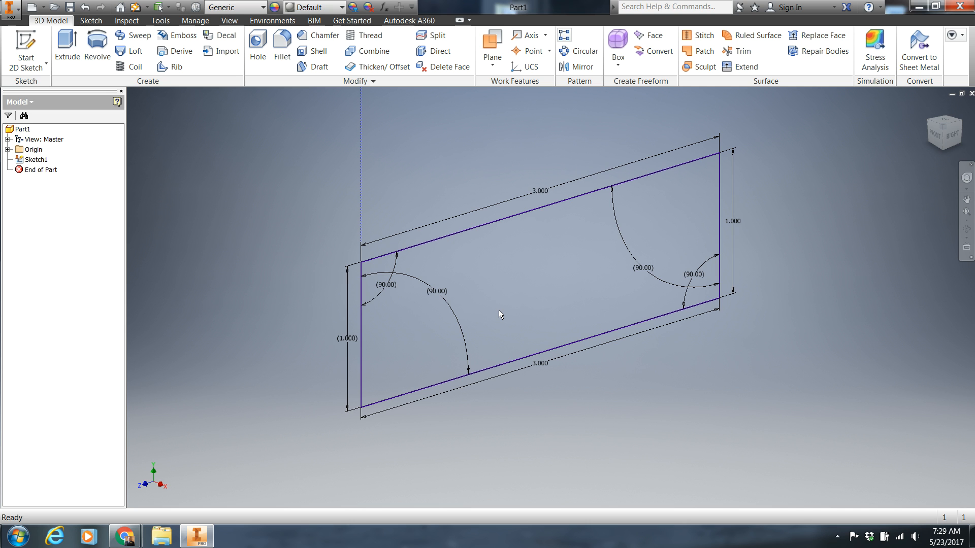
{"action": "left_click", "coordinate": [67, 46]}
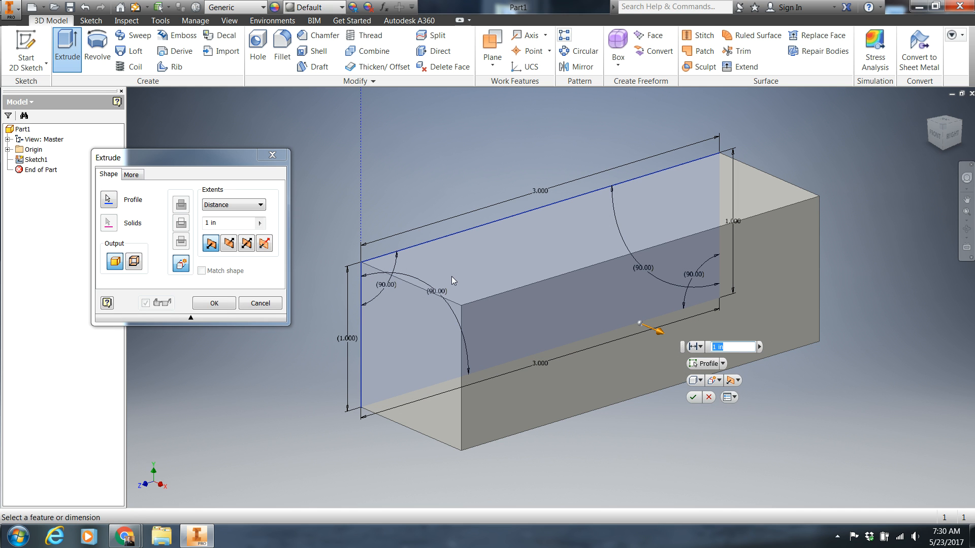
{"action": "left_click", "coordinate": [210, 220]}
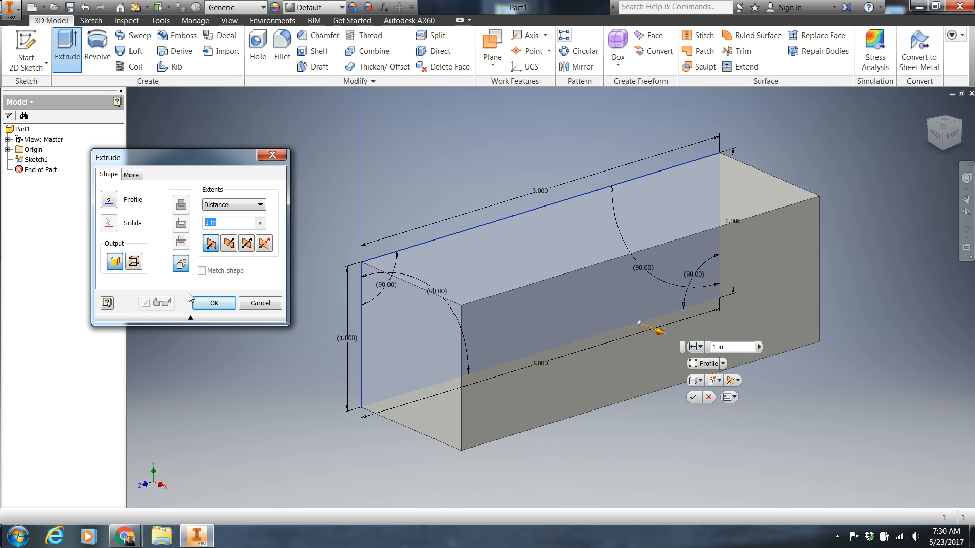
{"action": "left_click", "coordinate": [188, 320]}
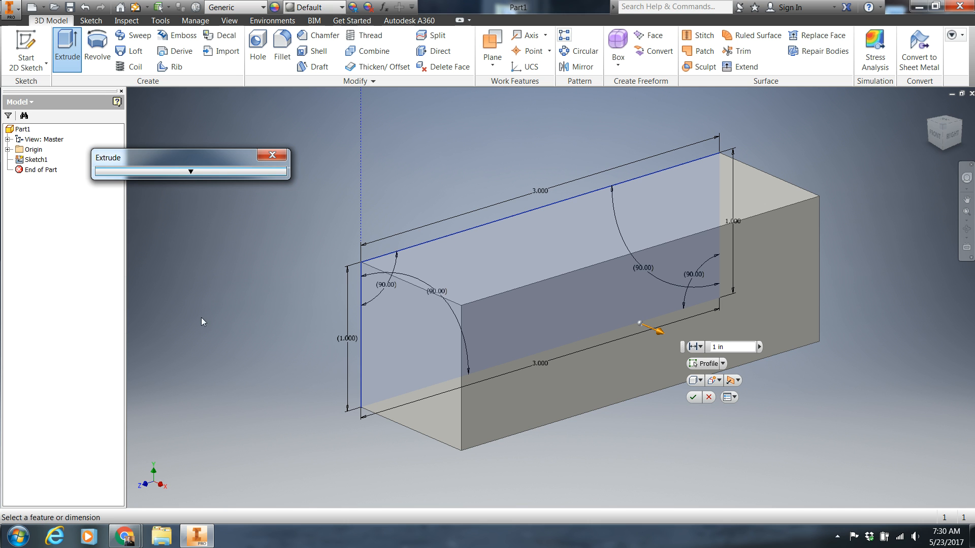
{"action": "left_click", "coordinate": [188, 172]}
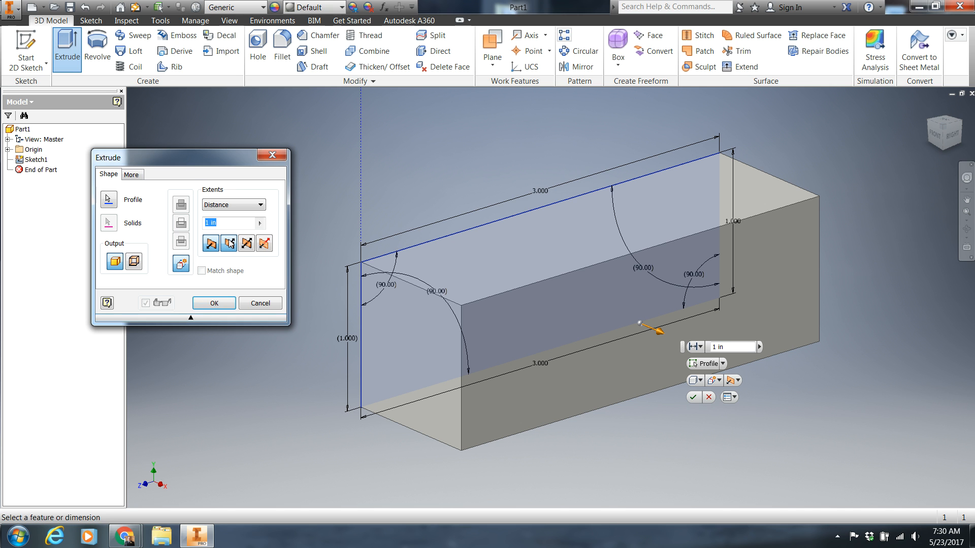
{"action": "left_click", "coordinate": [229, 243]}
{"action": "left_click", "coordinate": [211, 244]}
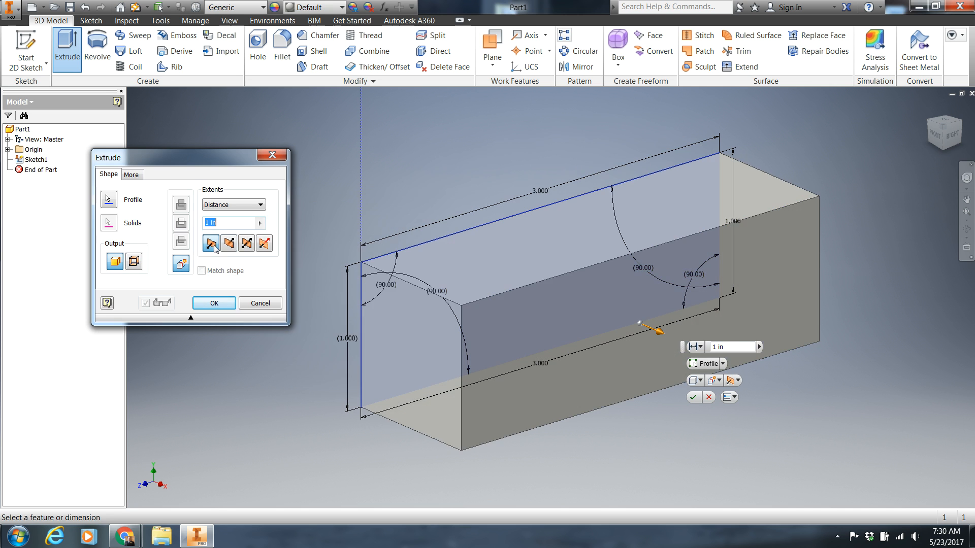
{"action": "left_click", "coordinate": [229, 245]}
{"action": "left_click", "coordinate": [214, 246]}
{"action": "left_click", "coordinate": [209, 303]}
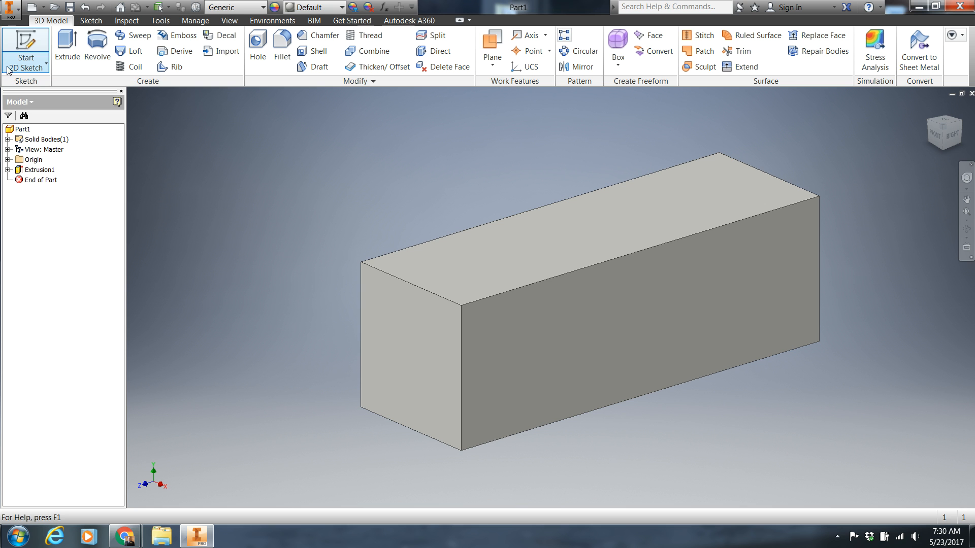
- Start a sketch on the block's top face and draw a 1 in line at 0 degrees from the origin along the short edge
{"action": "left_click", "coordinate": [23, 40]}
{"action": "left_click", "coordinate": [456, 281]}
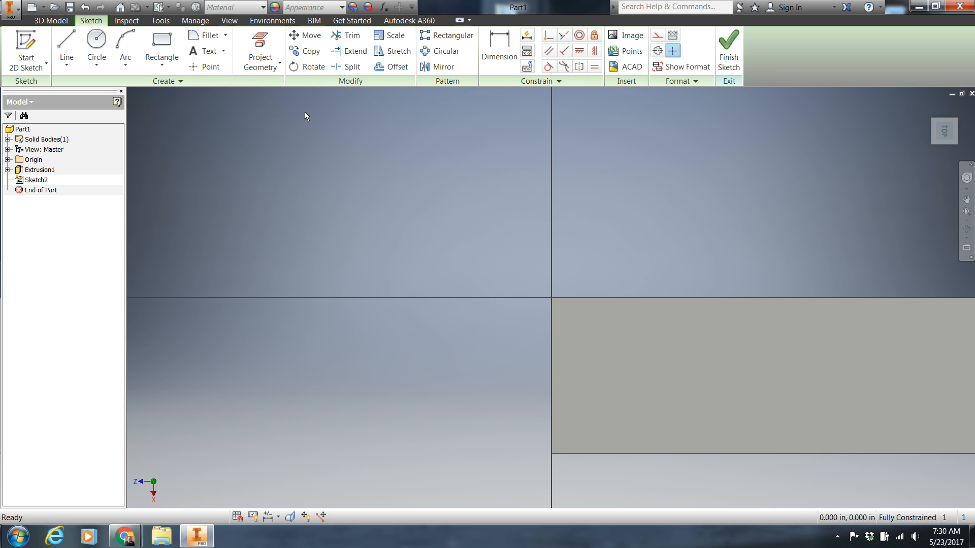
{"action": "left_click", "coordinate": [159, 45]}
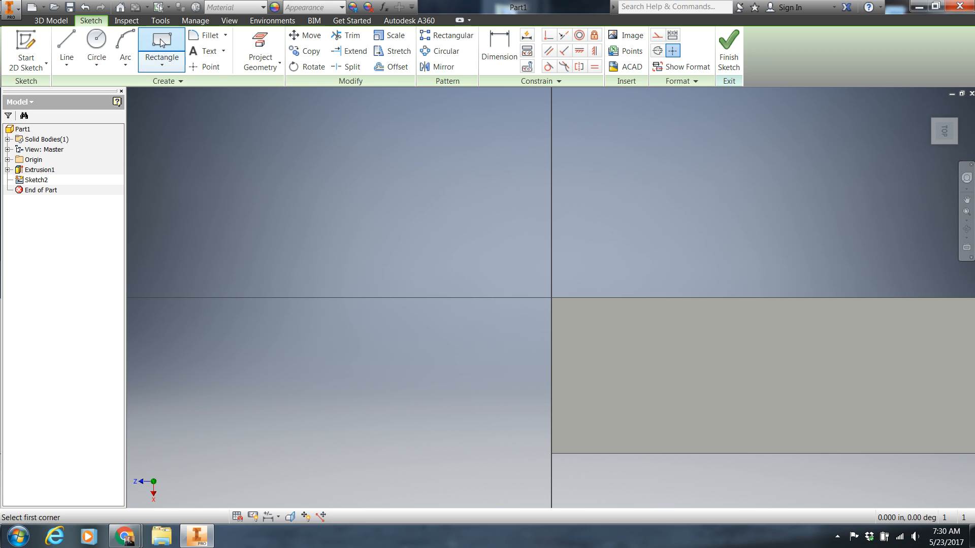
{"action": "left_click", "coordinate": [63, 42]}
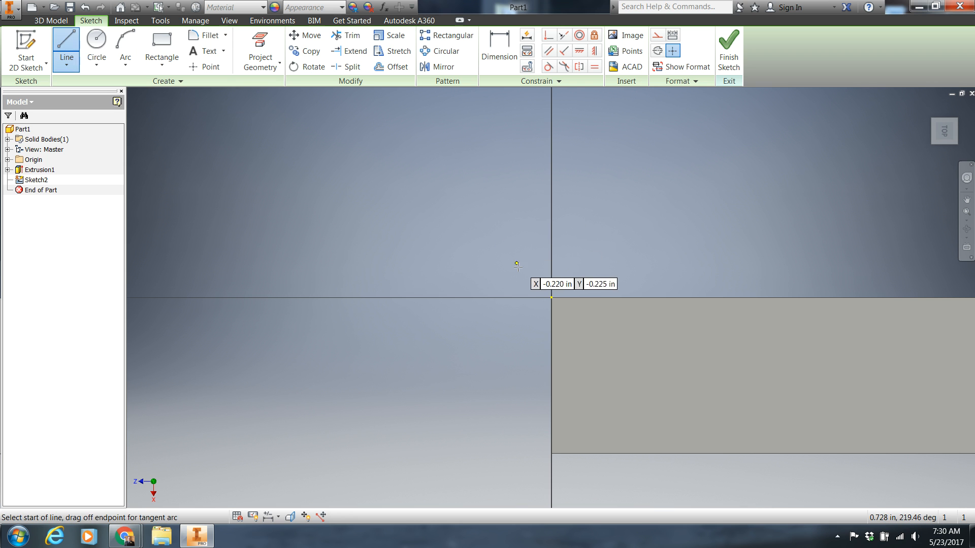
{"action": "left_click", "coordinate": [551, 298]}
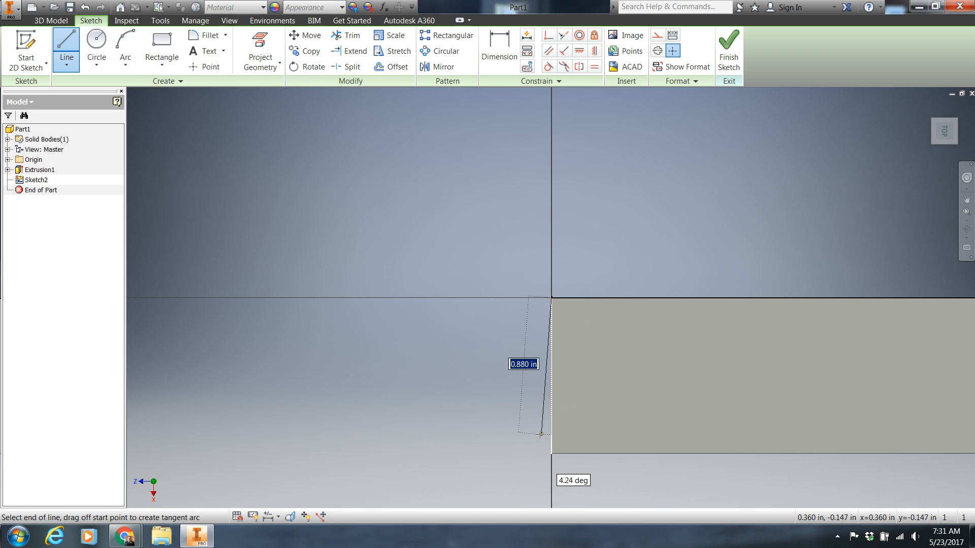
{"action": "type", "text": "1"}
{"action": "key", "text": "Tab"}
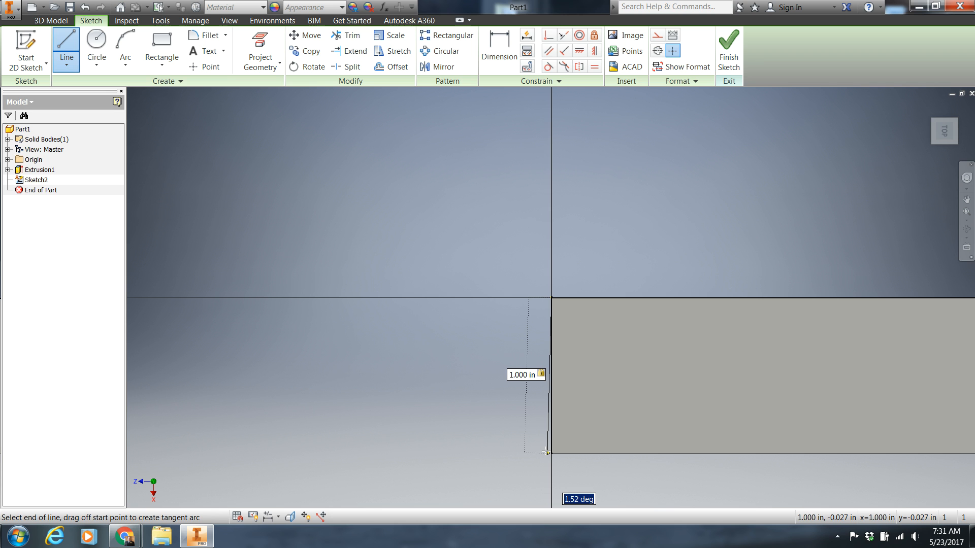
{"action": "type", "text": "0"}
{"action": "key", "text": "Return"}
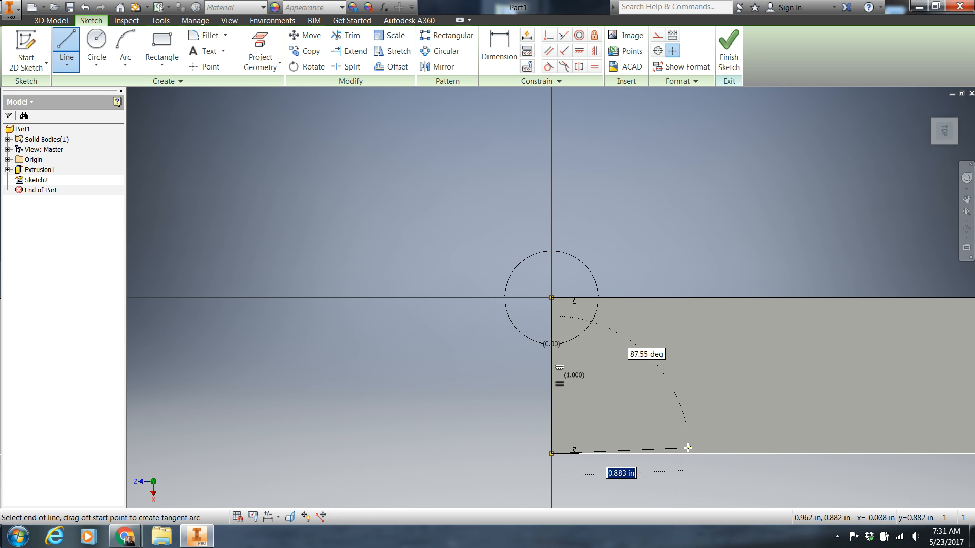
- Add the square's next two sides, each 1 in long at 90 degrees, along the long edge and back across the top face
{"action": "type", "text": "1"}
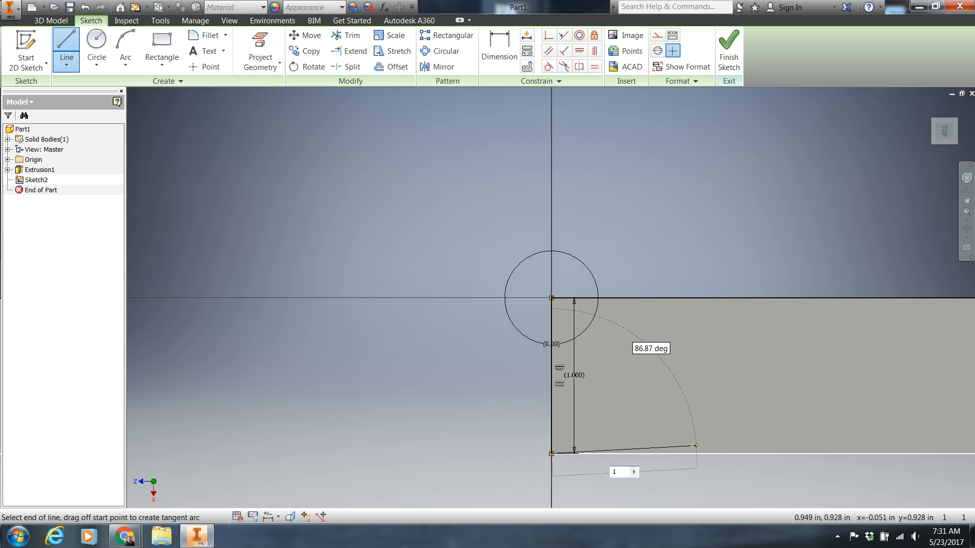
{"action": "key", "text": "Tab"}
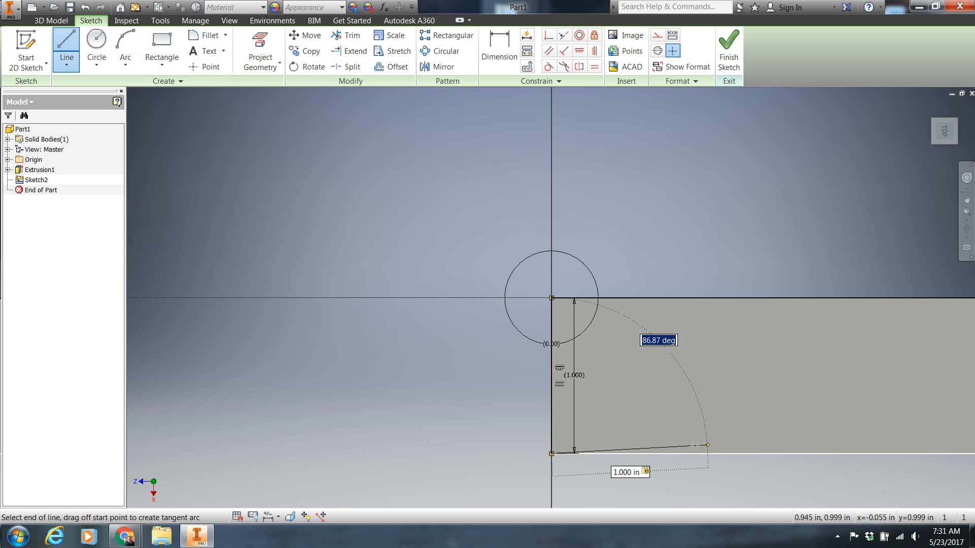
{"action": "type", "text": "90"}
{"action": "key", "text": "Return"}
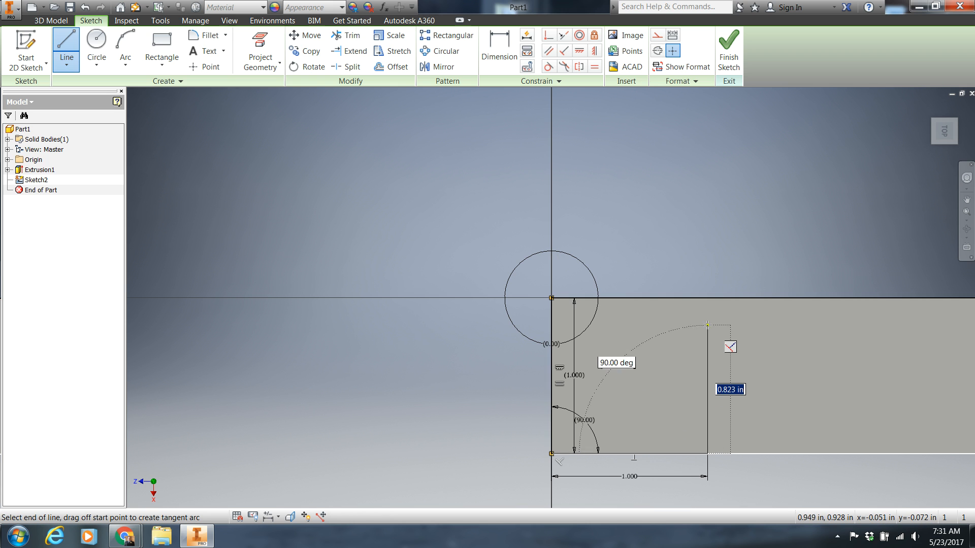
{"action": "type", "text": "1"}
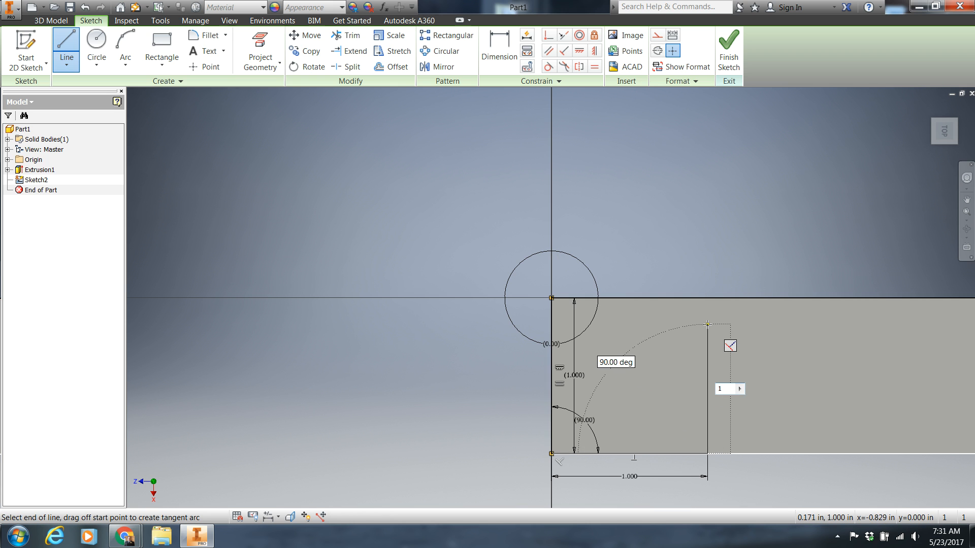
{"action": "key", "text": "Tab"}
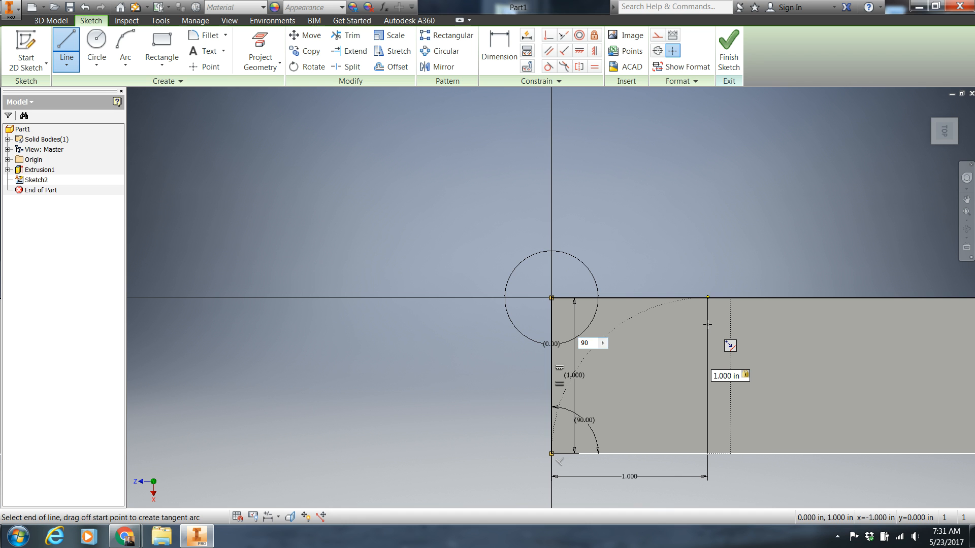
{"action": "key", "text": "Return"}
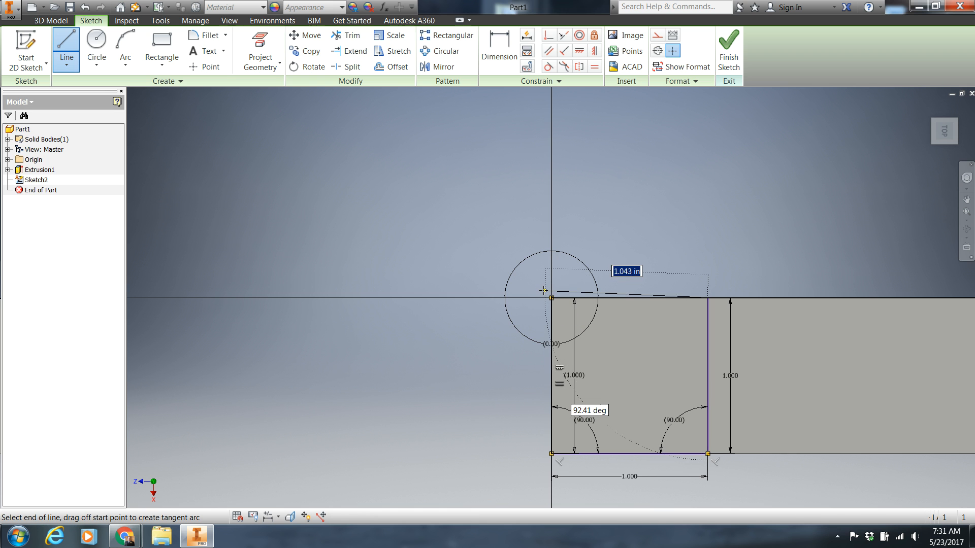
- Close the square at the origin with a 1 in line at 90 degrees and end the Line command
{"action": "type", "text": "1"}
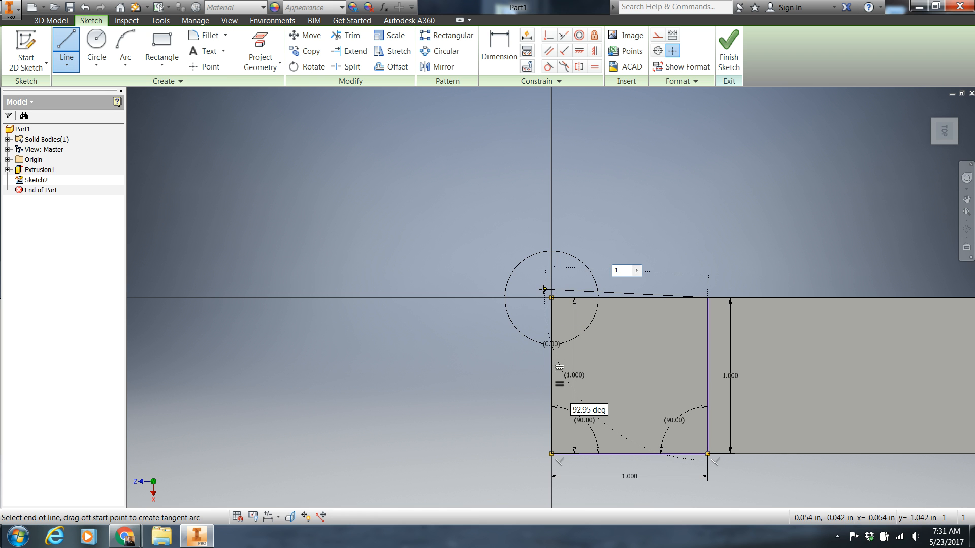
{"action": "key", "text": "Tab"}
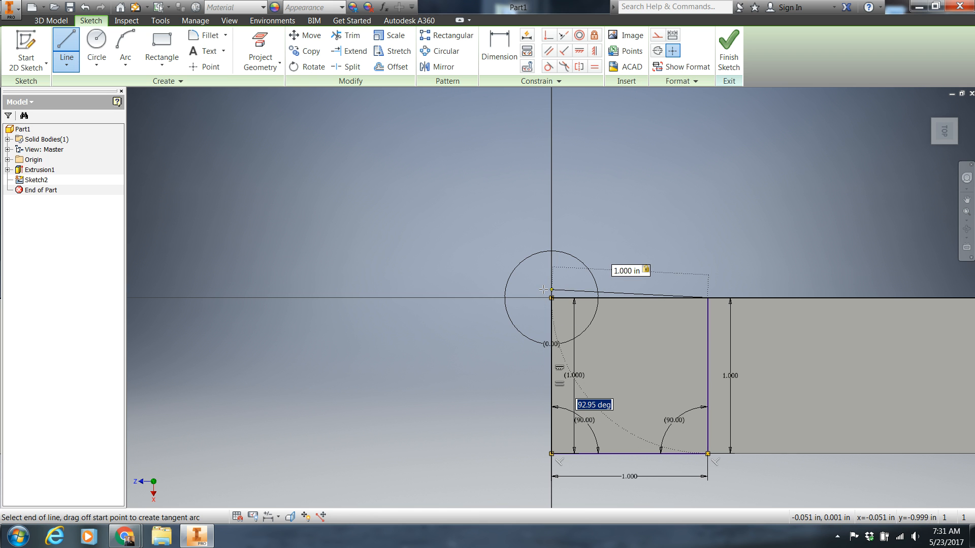
{"action": "type", "text": "90"}
{"action": "key", "text": "Return"}
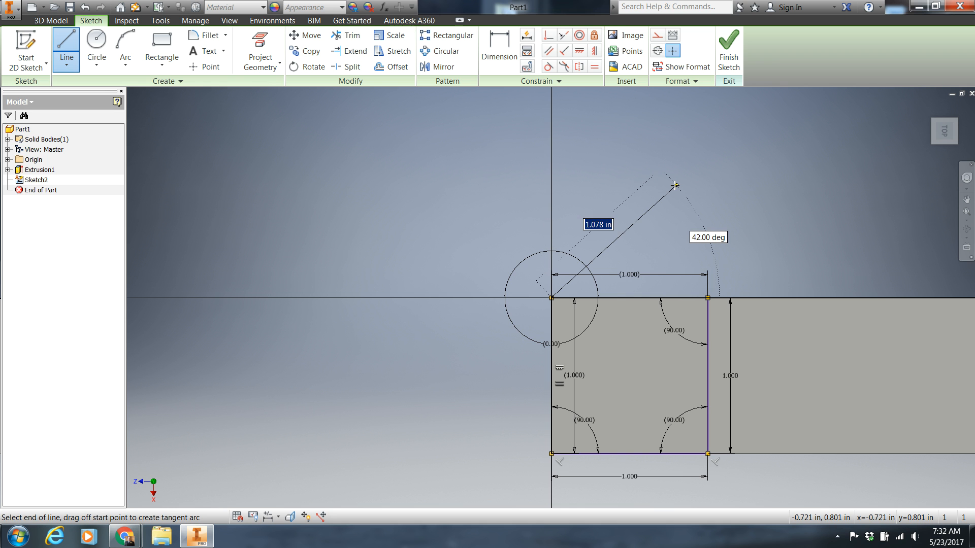
{"action": "key", "text": "Escape"}
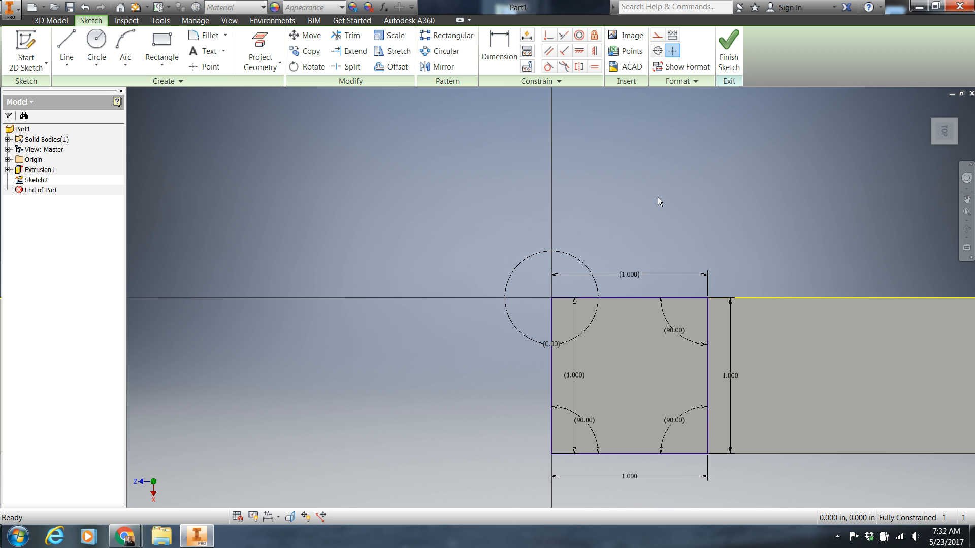
- Finish the square's sketch and select the square as the profile of a new extrusion
{"action": "left_click", "coordinate": [727, 52]}
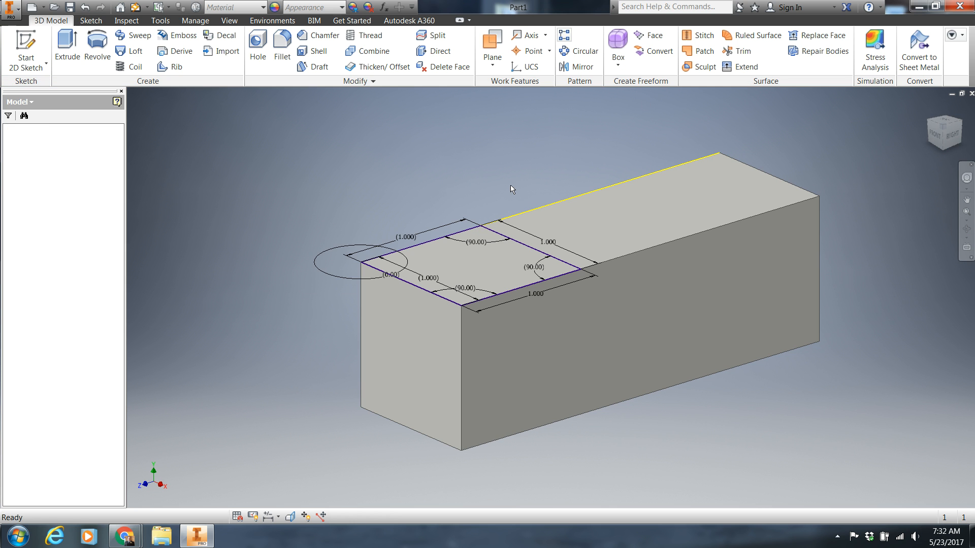
{"action": "left_click", "coordinate": [66, 44]}
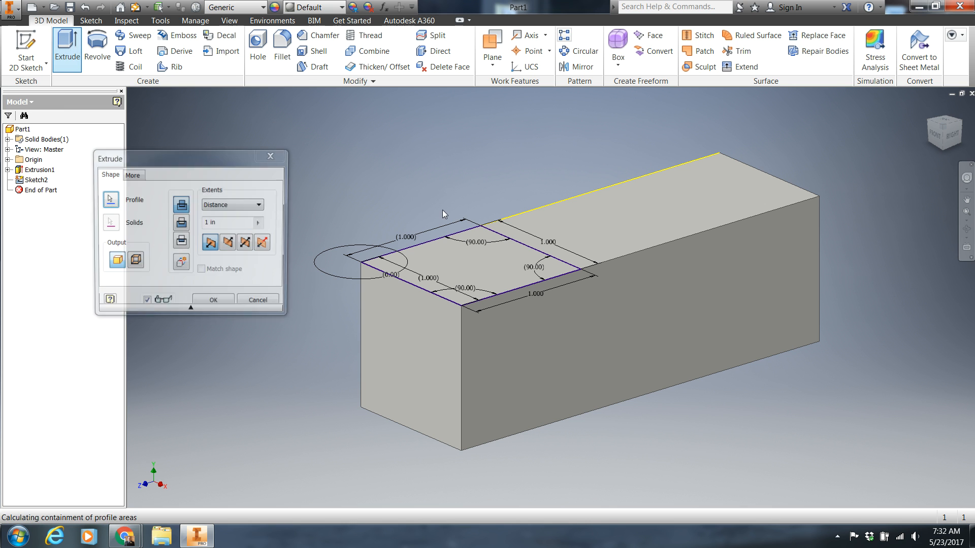
{"action": "left_click", "coordinate": [466, 260]}
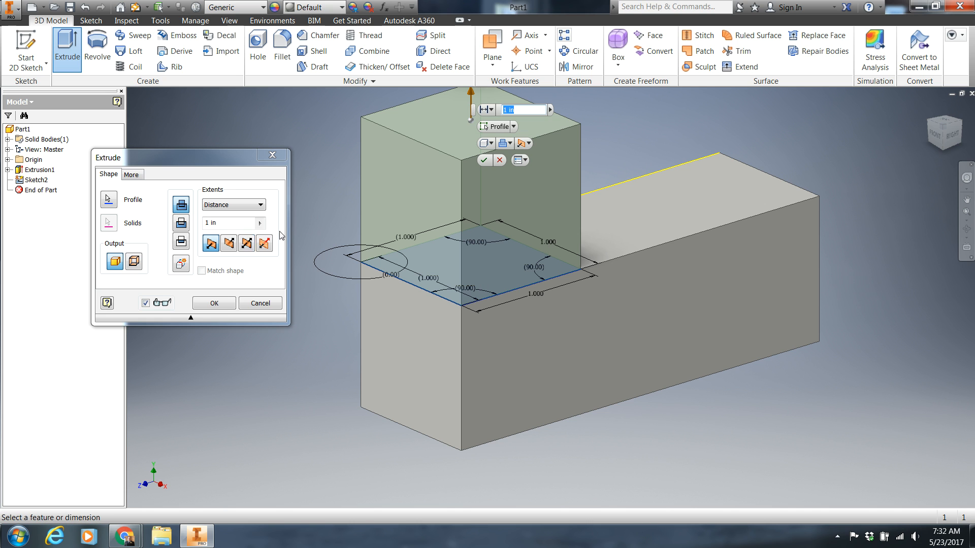
- Try the extrusion in the downward direction with the Cut, Join and Intersect operations, and return it to an upward Join
{"action": "left_click", "coordinate": [229, 244]}
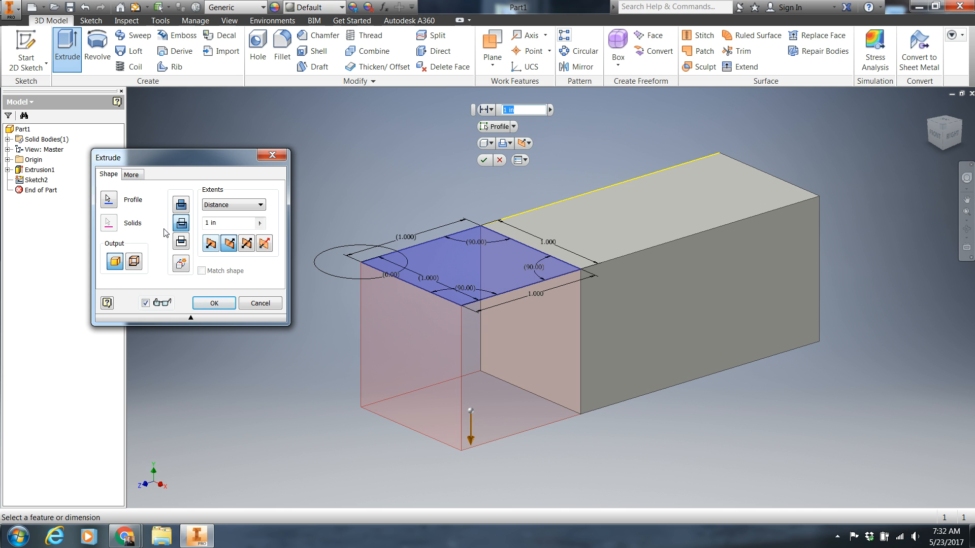
{"action": "left_click", "coordinate": [180, 205]}
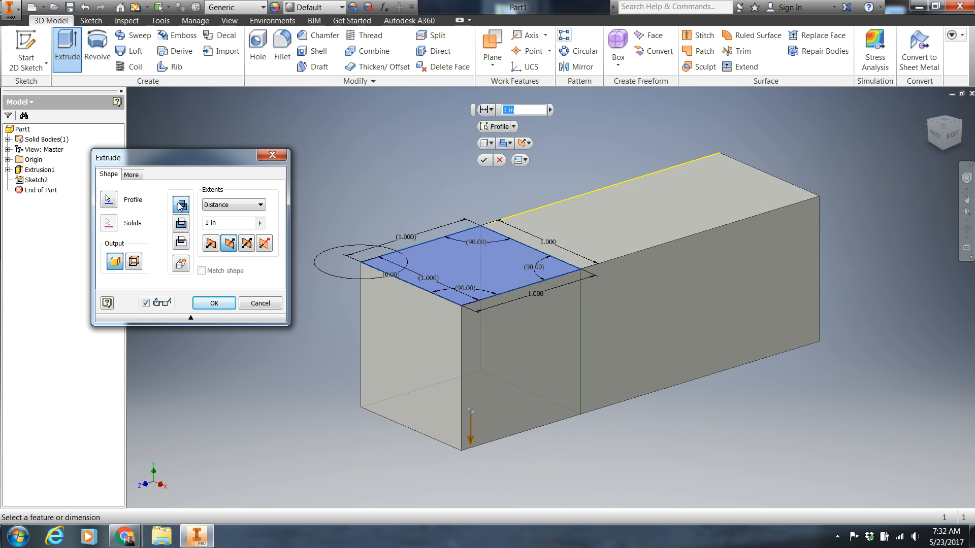
{"action": "left_click", "coordinate": [180, 244]}
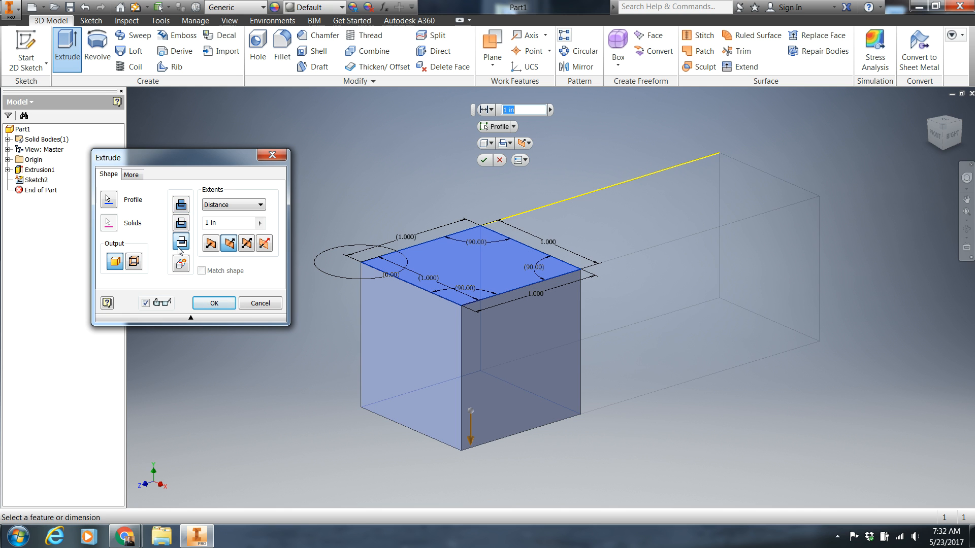
{"action": "left_click", "coordinate": [181, 206]}
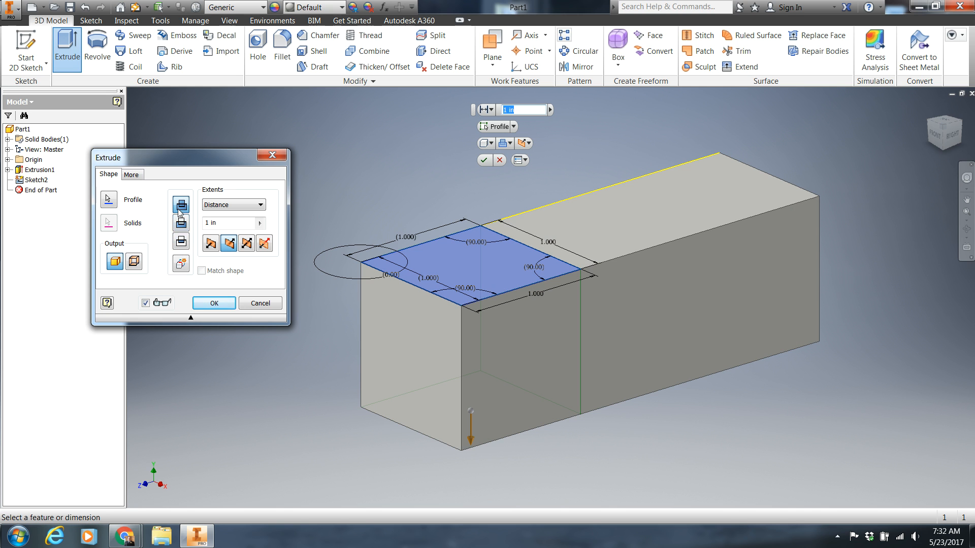
{"action": "left_click", "coordinate": [207, 248]}
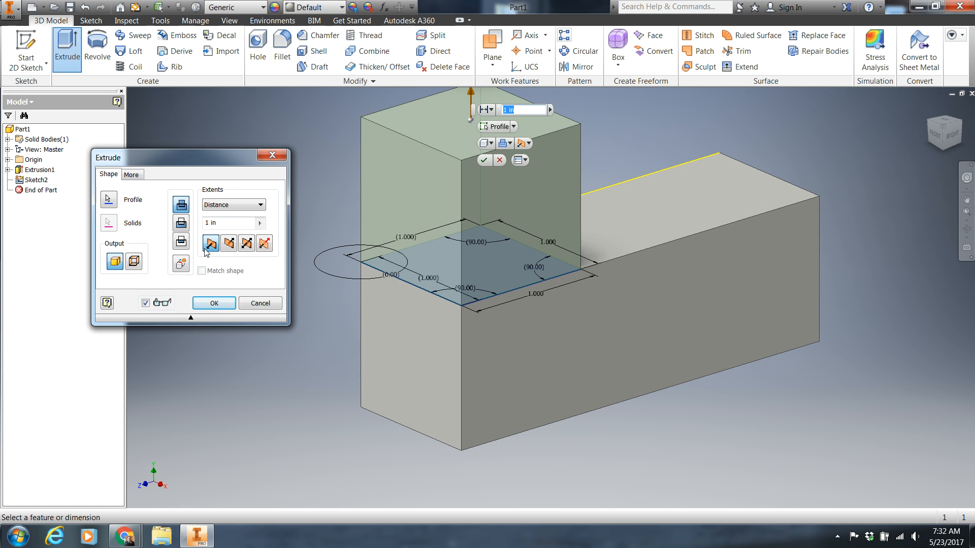
{"action": "left_click", "coordinate": [228, 244]}
{"action": "left_click", "coordinate": [218, 247]}
{"action": "left_click", "coordinate": [229, 245]}
{"action": "left_click", "coordinate": [209, 246]}
- Set the square's extrusion distance to 2 in and complete the upward Join on top of the block
{"action": "left_click", "coordinate": [221, 223]}
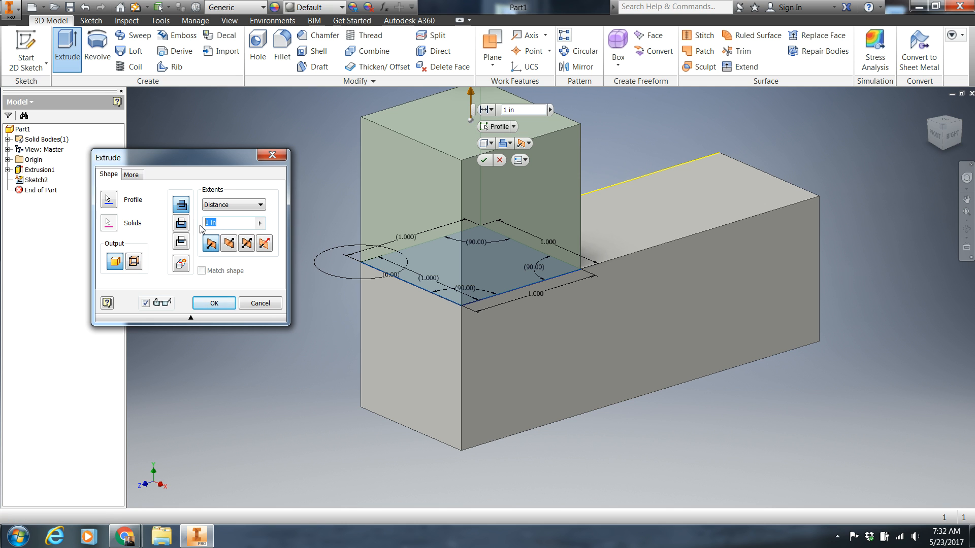
{"action": "type", "text": "2"}
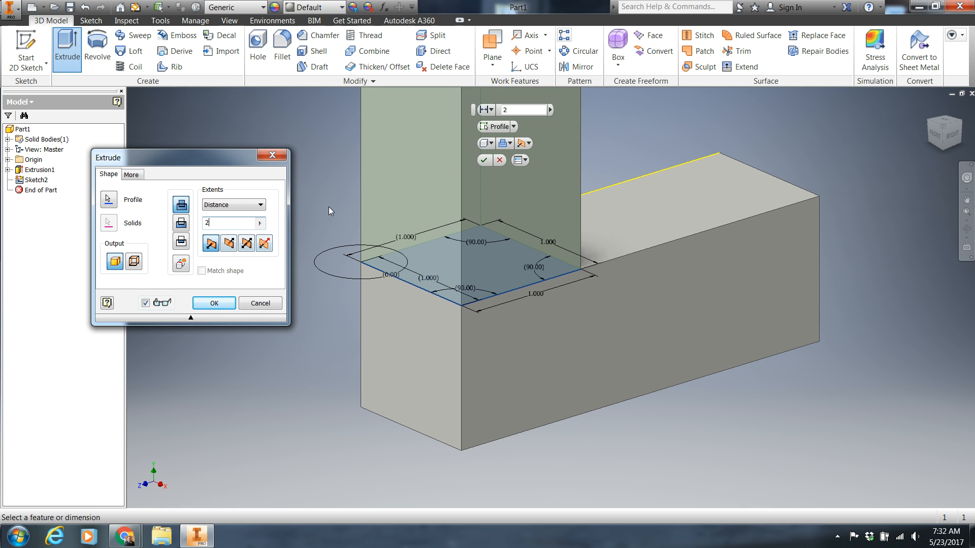
{"action": "scroll", "coordinate": [328, 206], "scroll_direction": "up", "scroll_amount": 5}
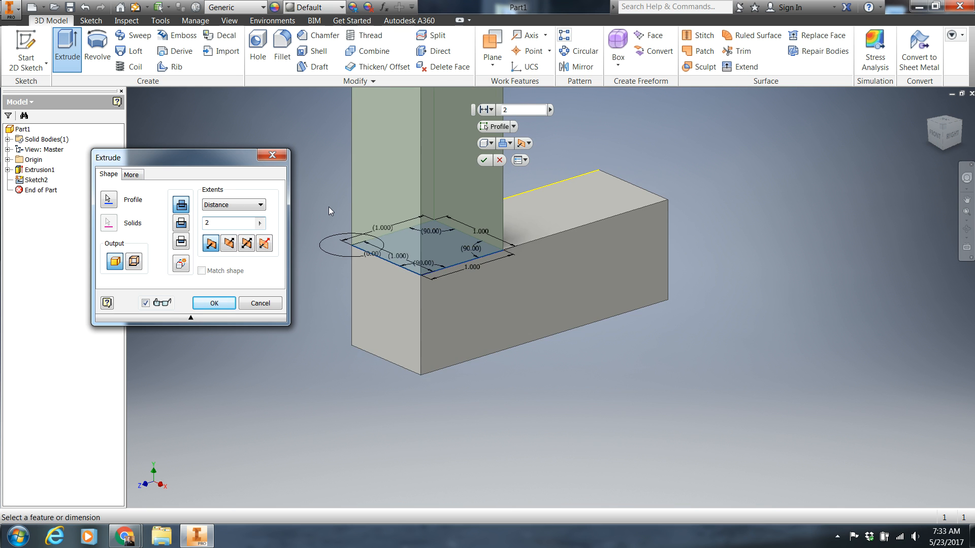
{"action": "scroll", "coordinate": [331, 214], "scroll_direction": "up", "scroll_amount": 1}
{"action": "scroll", "coordinate": [331, 214], "scroll_direction": "down", "scroll_amount": 1}
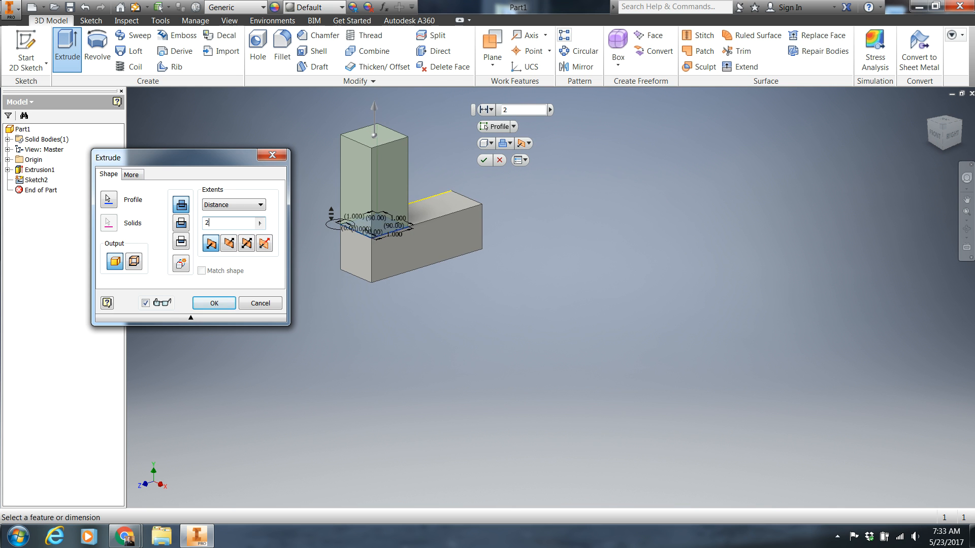
{"action": "left_click", "coordinate": [215, 303]}
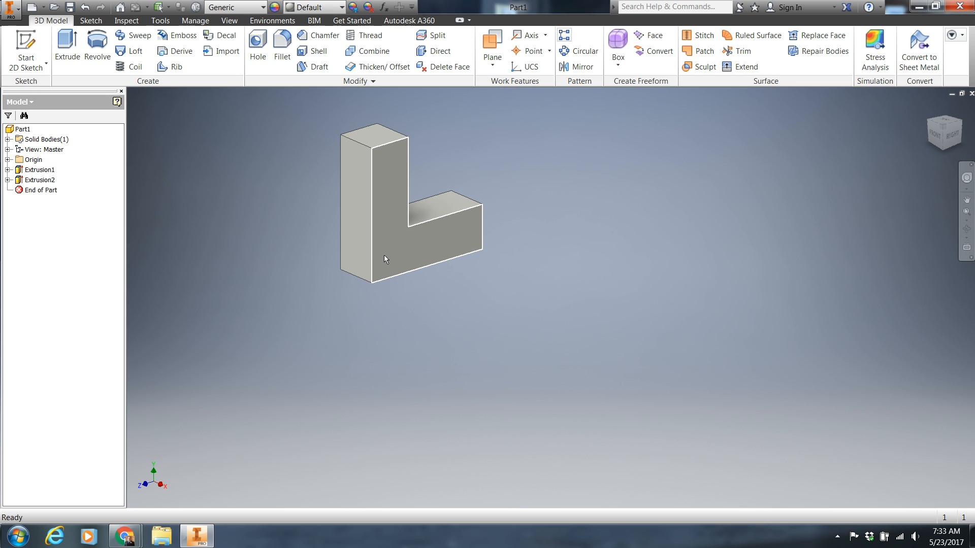
- Start a sketch on the L-shaped side face and draw a 1 by 1 in rectangle from the origin at the L's corner
{"action": "mouse_move", "coordinate": [384, 255]}
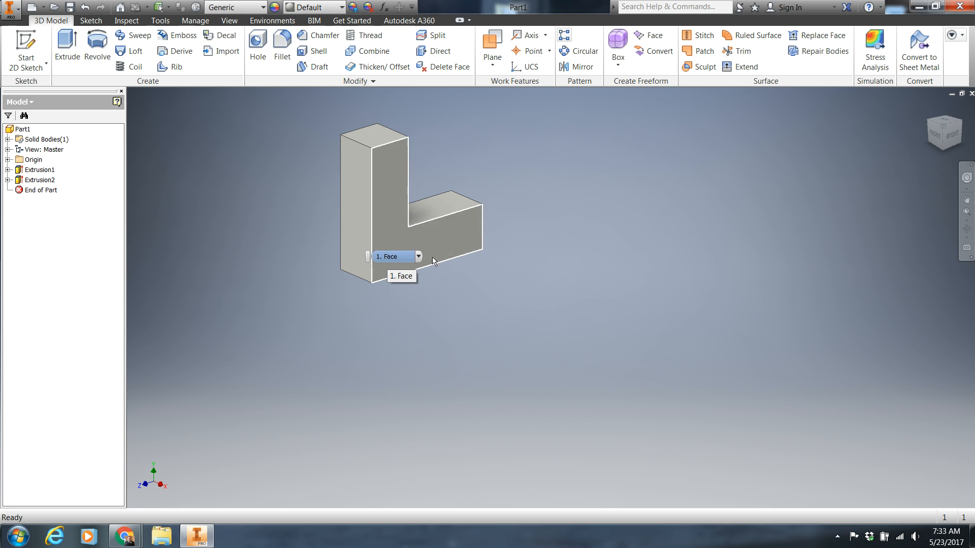
{"action": "left_click", "coordinate": [27, 43]}
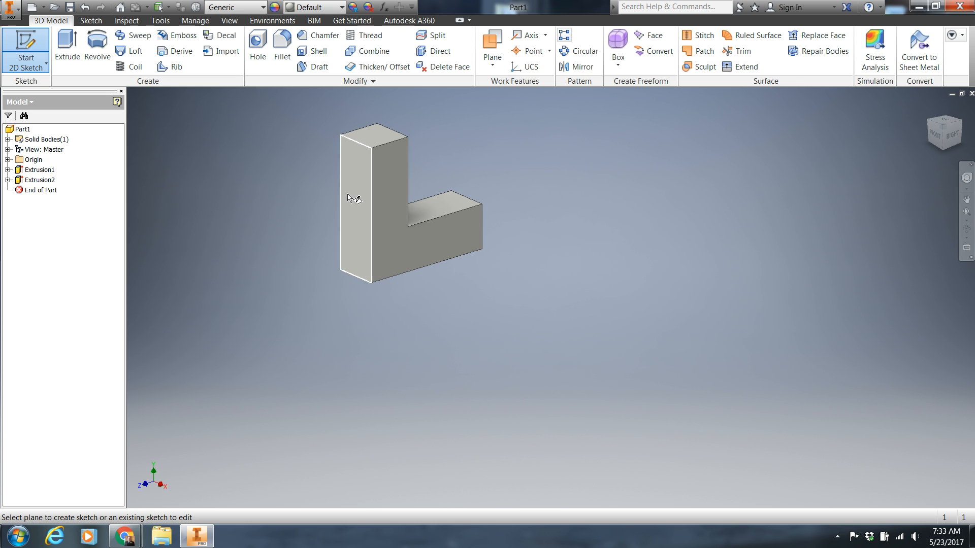
{"action": "left_click", "coordinate": [398, 242]}
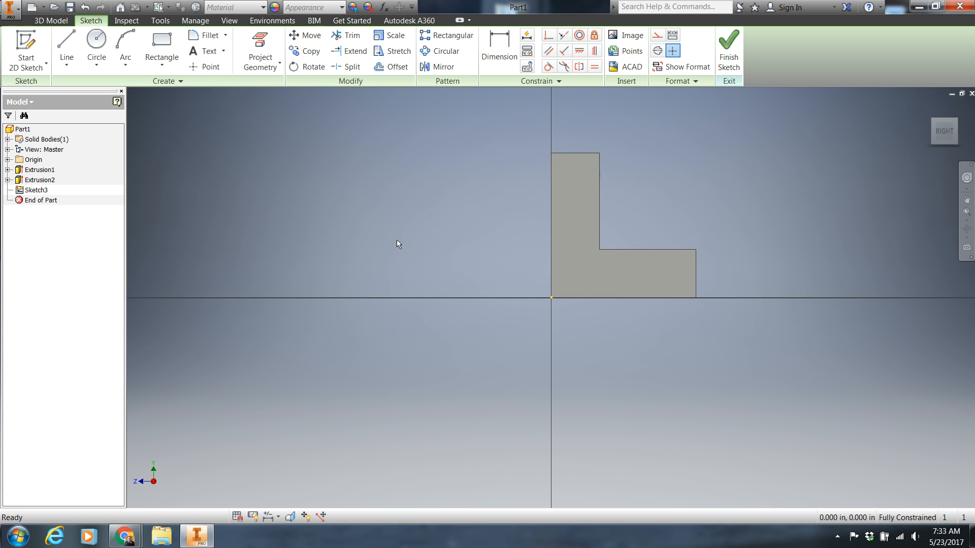
{"action": "left_click", "coordinate": [164, 46]}
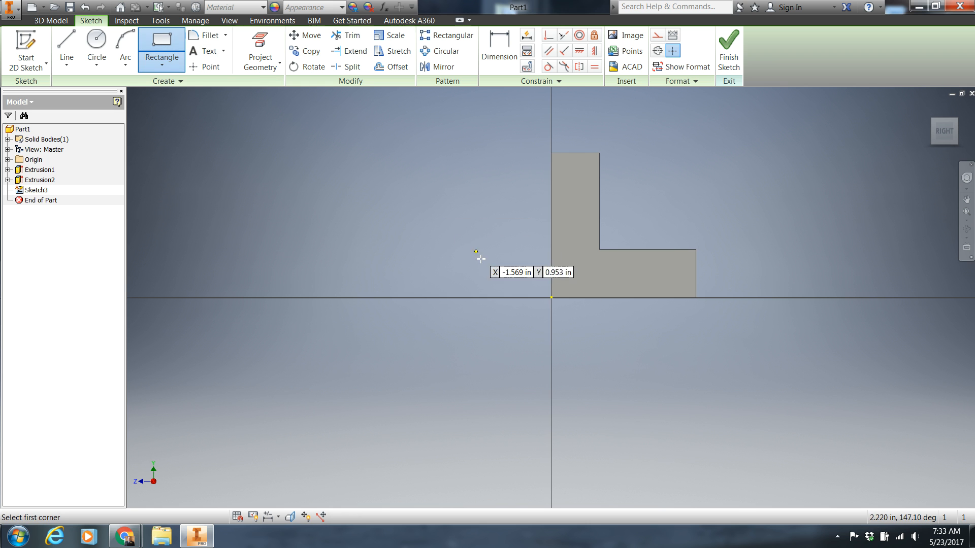
{"action": "left_click", "coordinate": [551, 298]}
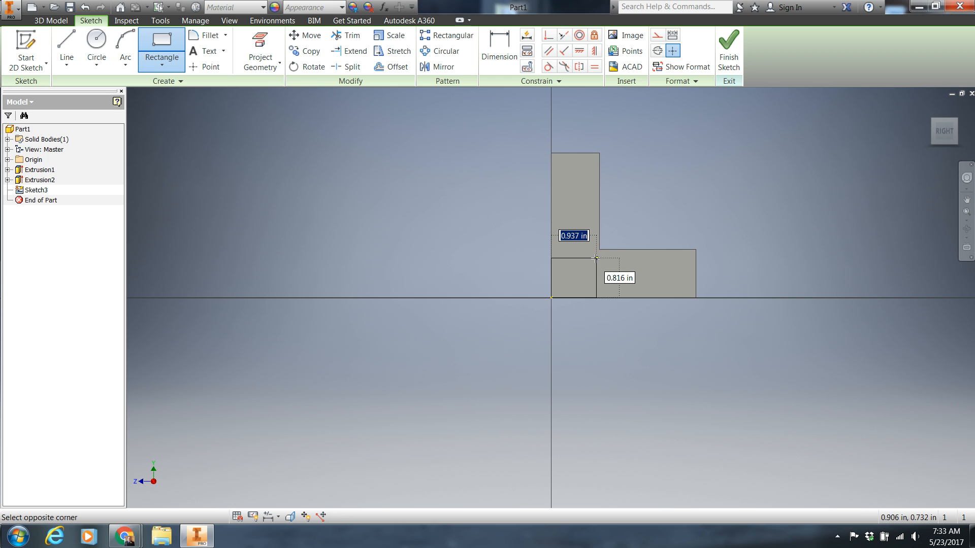
{"action": "type", "text": "1"}
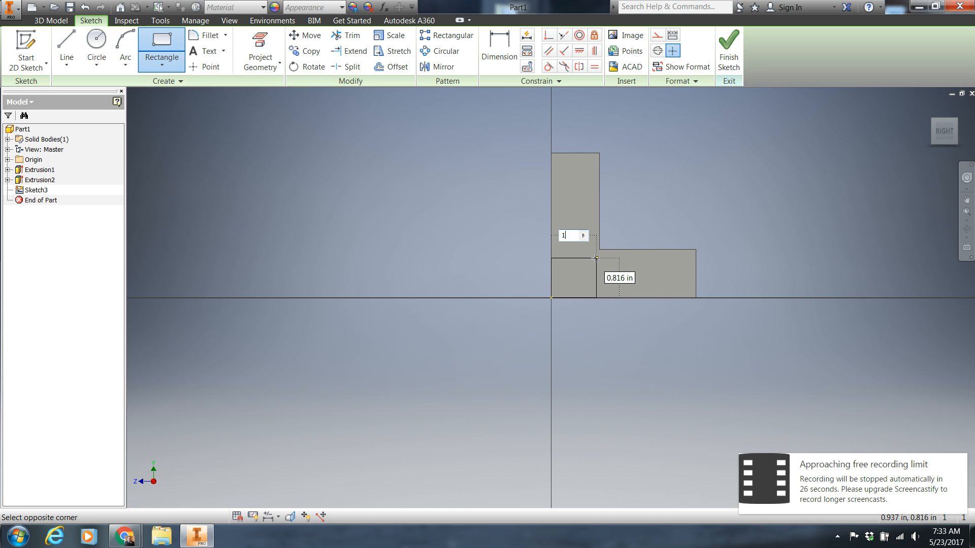
{"action": "key", "text": "Tab"}
{"action": "type", "text": "1"}
{"action": "key", "text": "Return"}
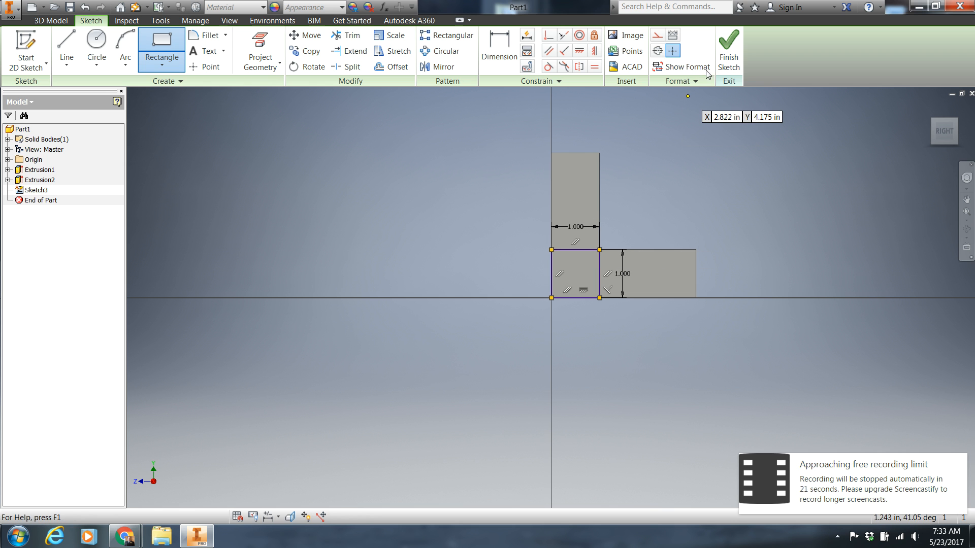
- Finish the sketch and extrude the 1 in square 1 in outward from the L-shaped face as a Join
{"action": "left_click", "coordinate": [726, 49]}
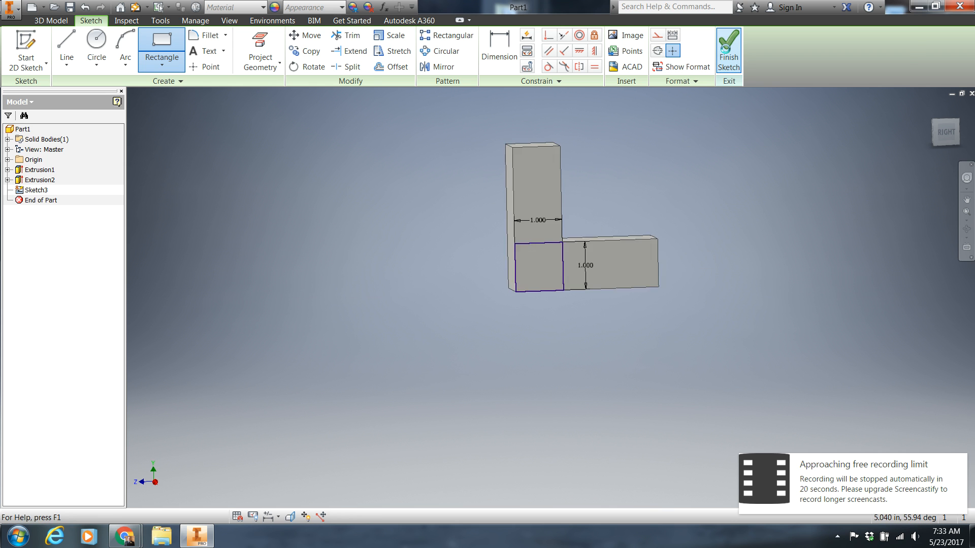
{"action": "left_click", "coordinate": [68, 48]}
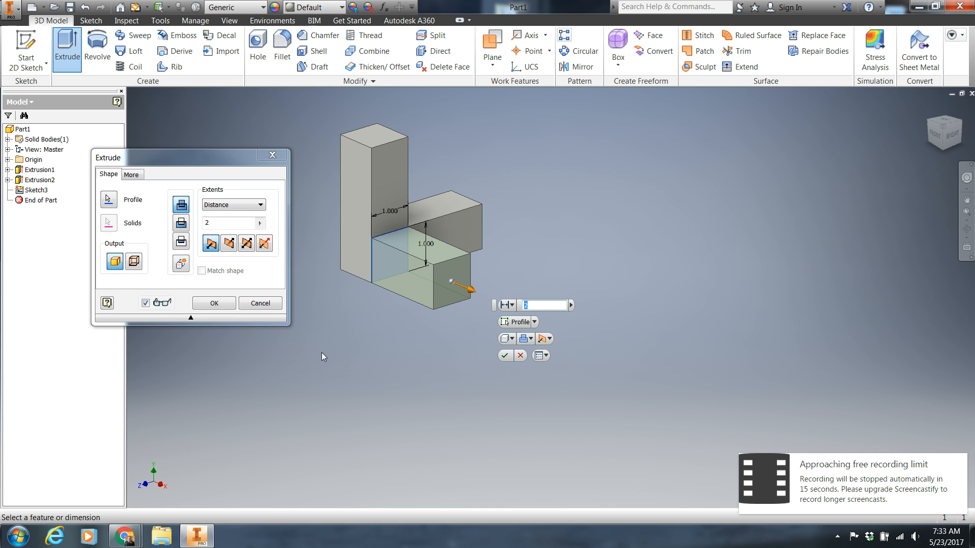
{"action": "type", "text": "1"}
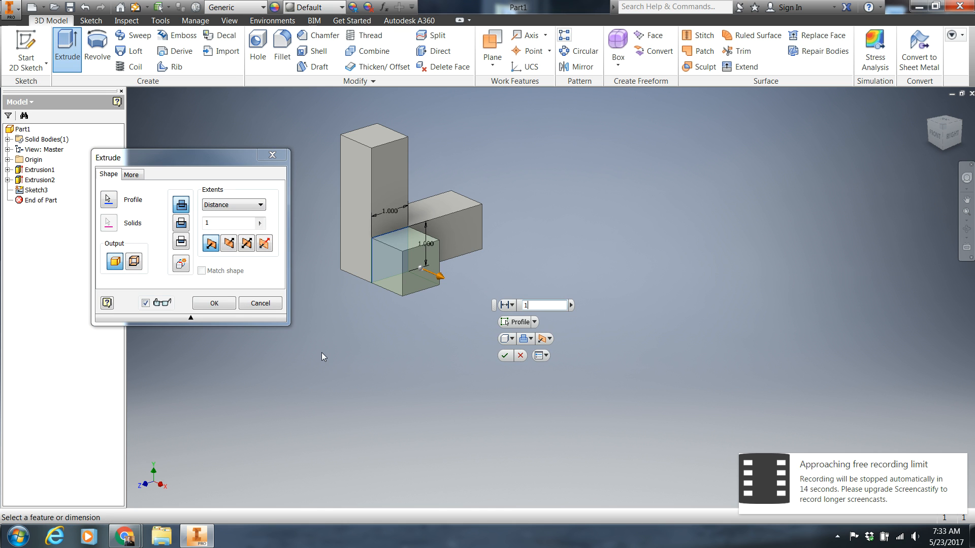
{"action": "key", "text": "Return"}
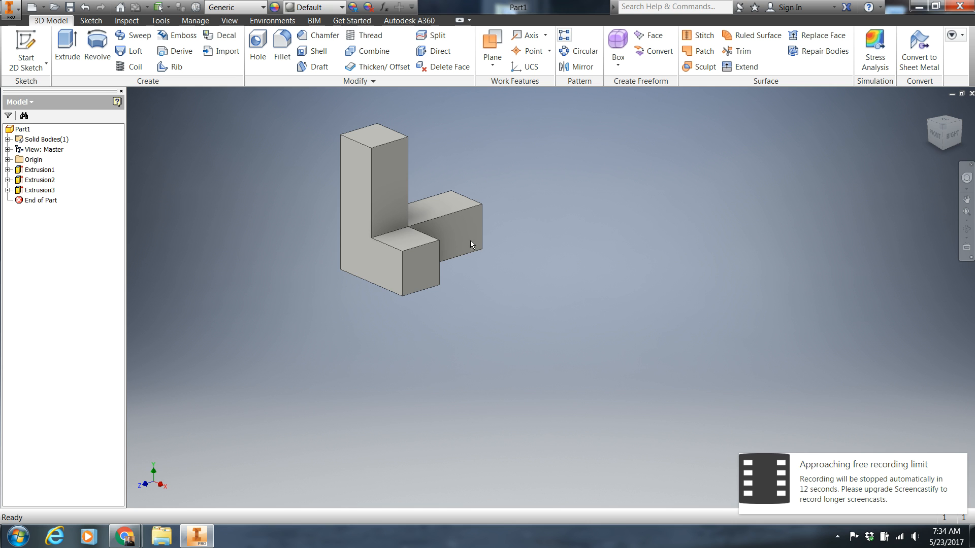